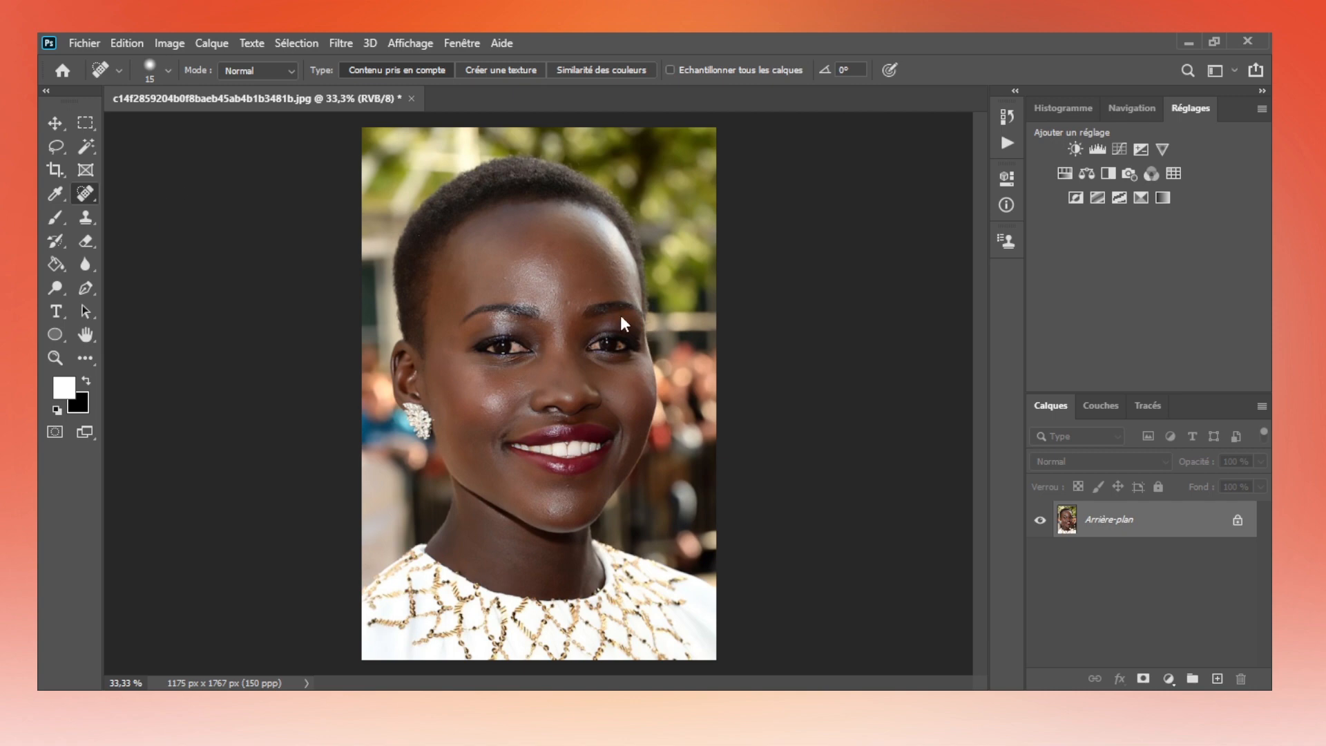
Enlarge the spot healing brush and remove the blemishes between the eyebrows.
key(bracketright)
key(ctrl+z)
key(ctrl+z)
key(ctrl+shift+z)
drag(580, 305, 555, 333)
Heal the remaining small blemishes on the chin, forehead and neck with the spot healing brush.
key(ctrl+plus)
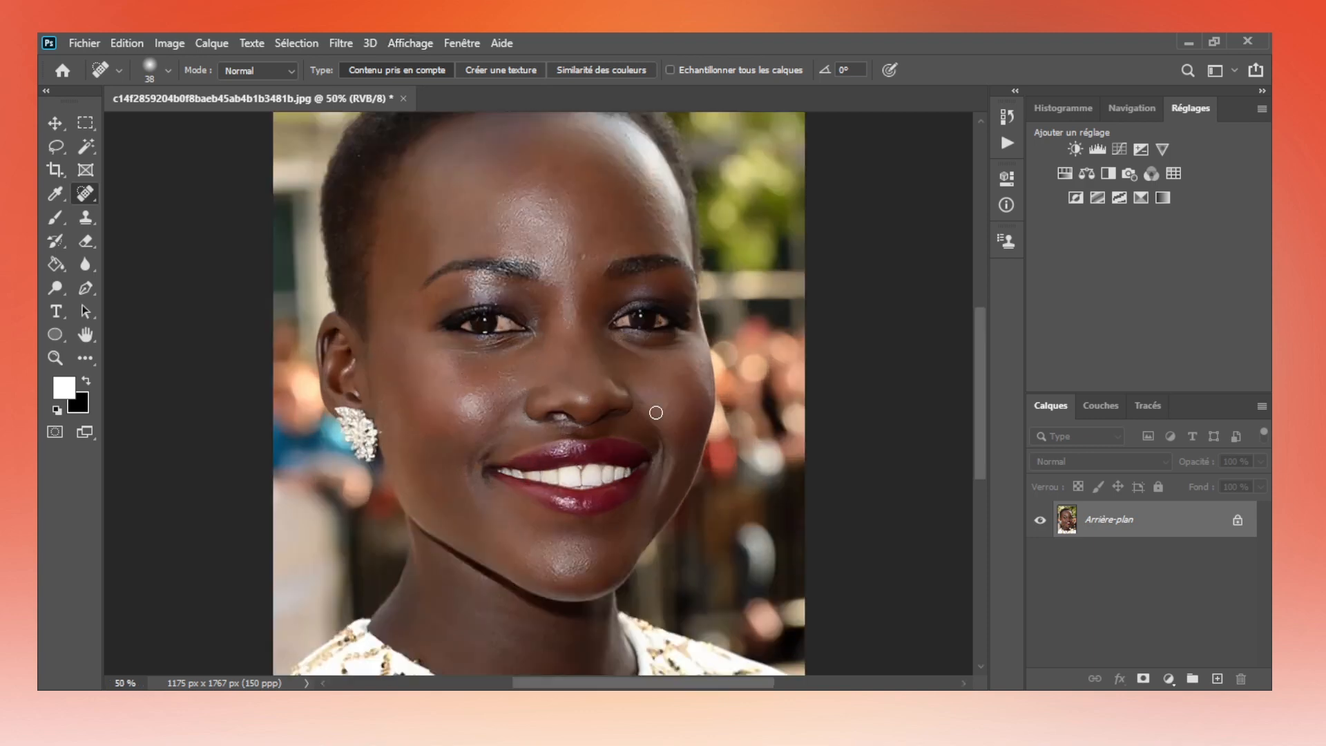
key(ctrl+plus)
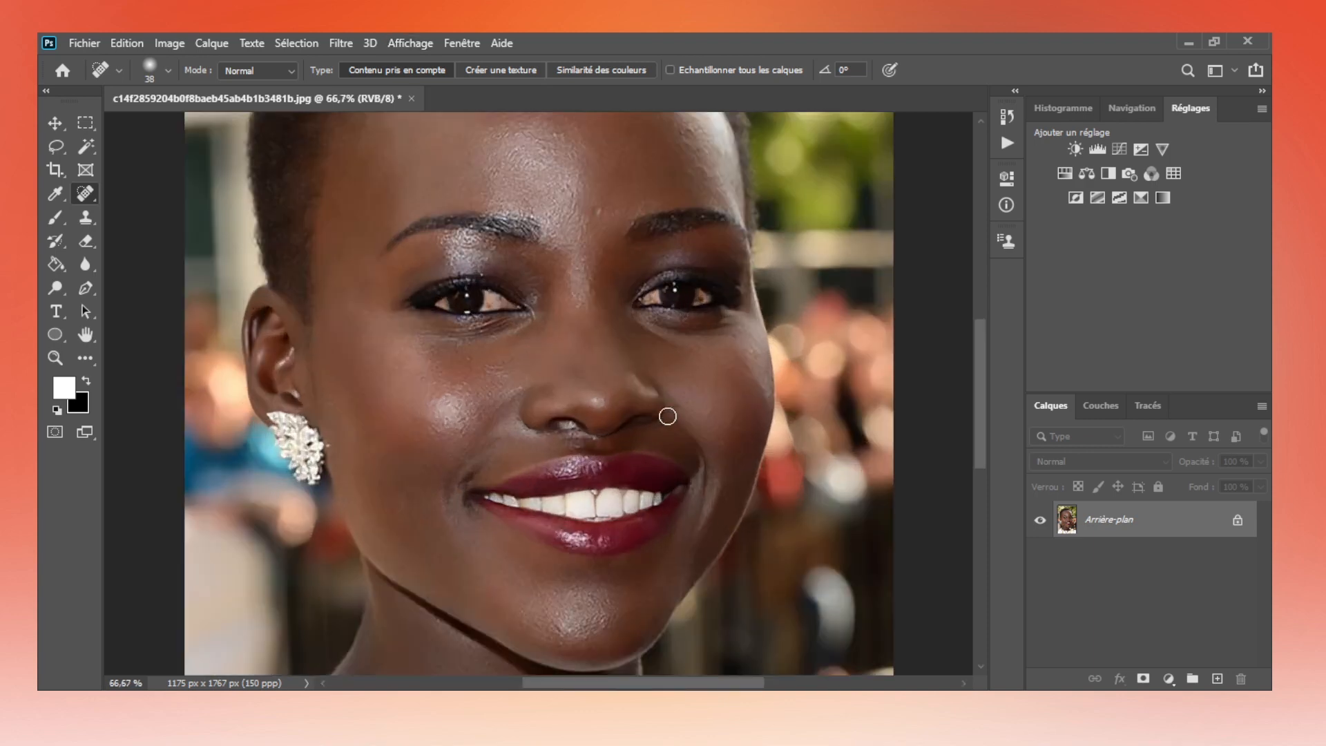
click(561, 633)
drag(980, 437, 977, 395)
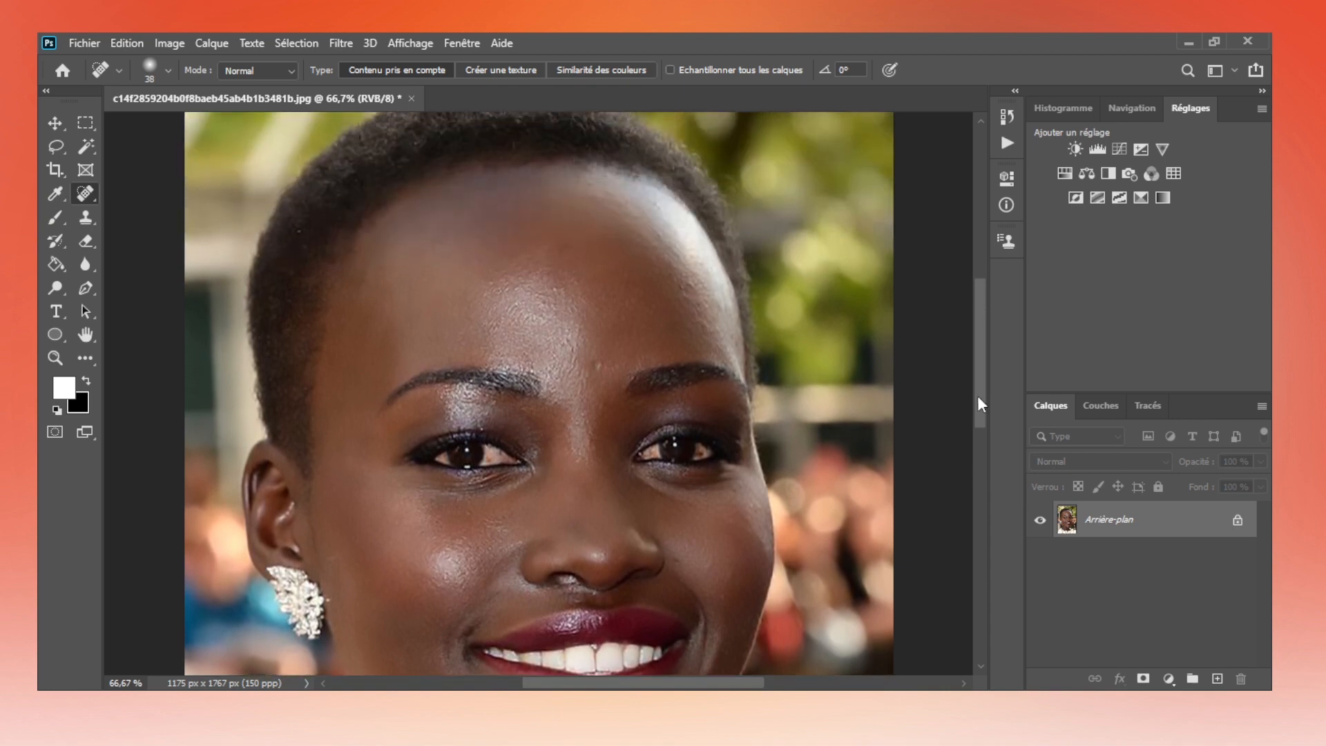
click(688, 280)
drag(981, 371, 977, 462)
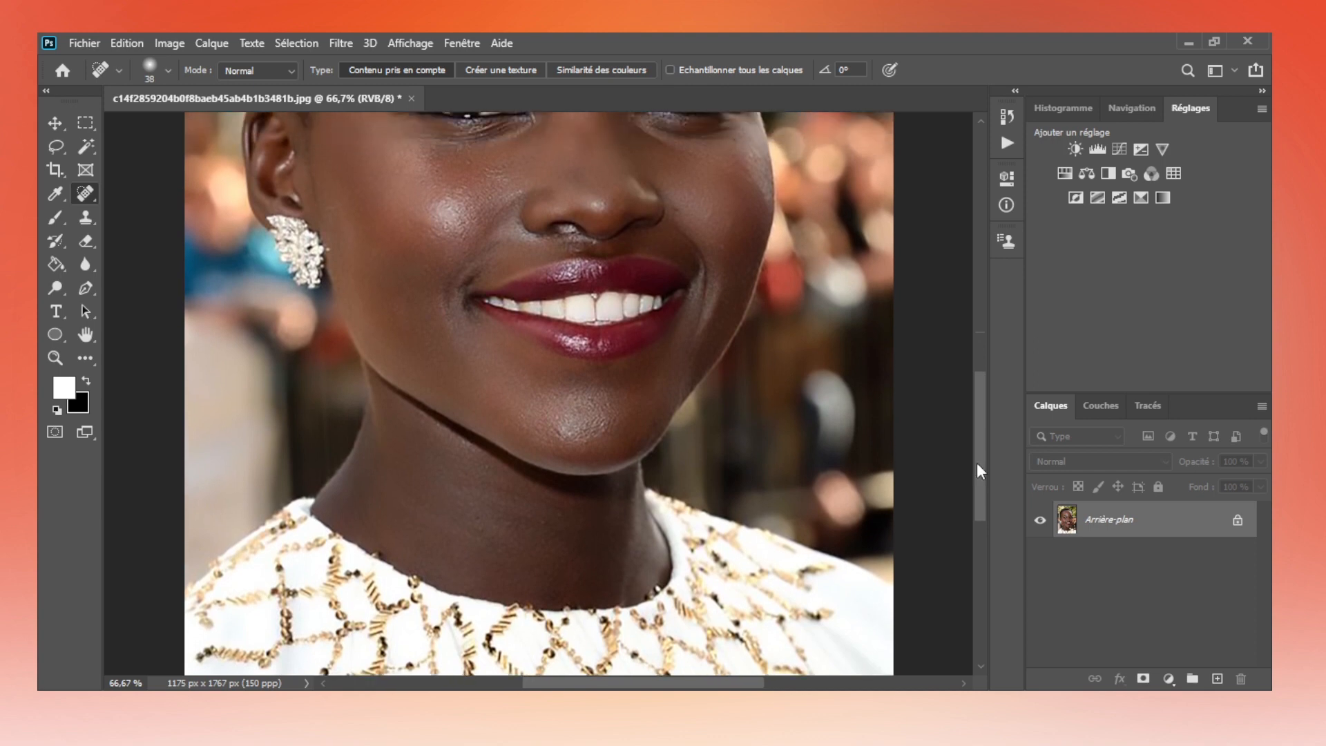
click(564, 519)
click(558, 515)
Add a Color Balance adjustment layer, invert its mask to black and ready the Brush tool with white as foreground color.
drag(983, 472, 972, 414)
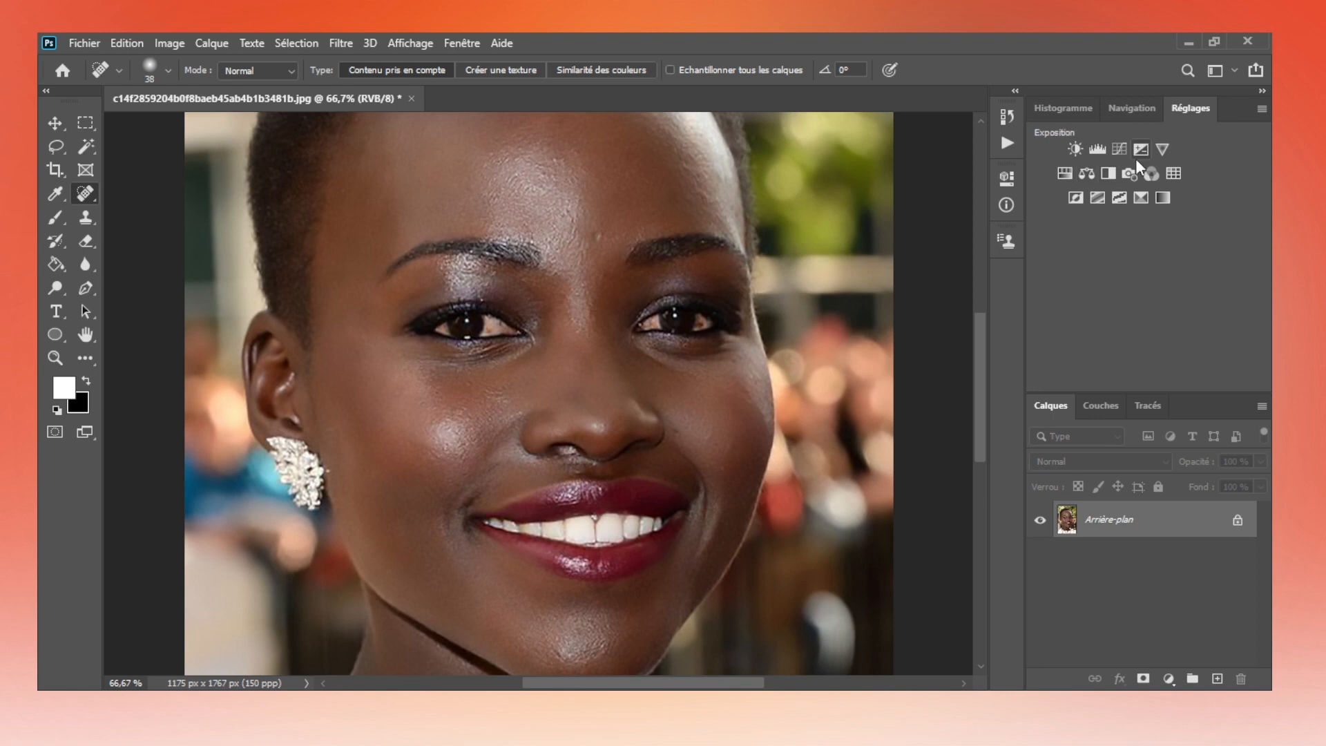
click(1087, 172)
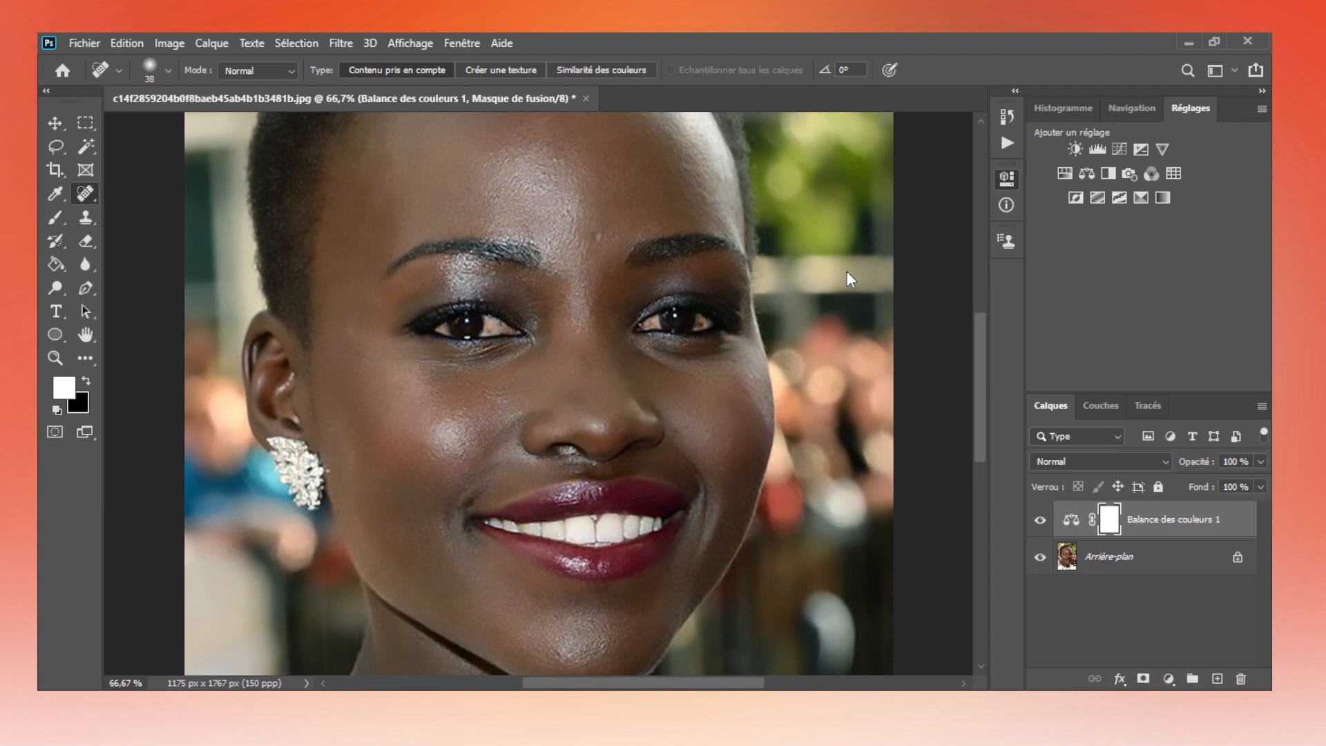
key(ctrl+i)
click(85, 382)
click(56, 221)
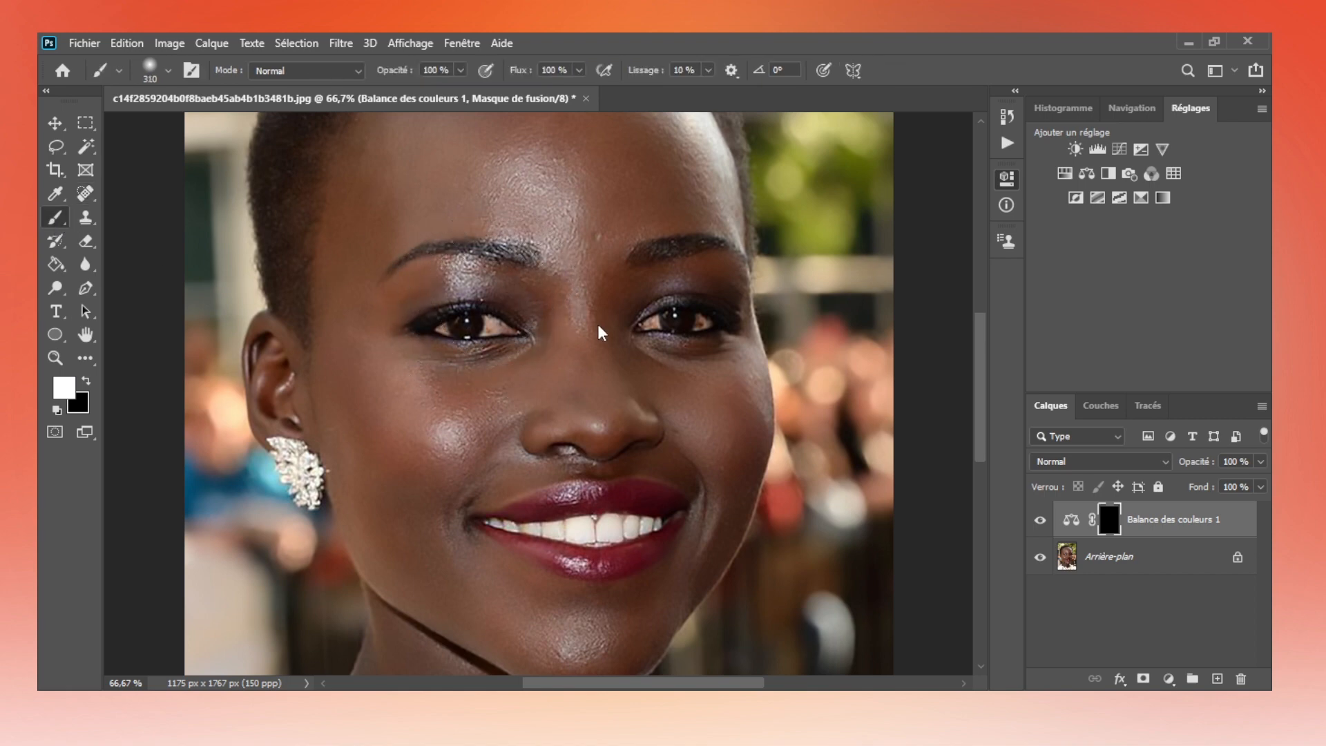
Paint white over both eyes on the Color Balance mask with a small 30 px brush.
click(628, 332)
key(bracketleft)
key(bracketleft)
drag(495, 322, 446, 326)
drag(655, 321, 662, 326)
Add a Brightness/Contrast adjustment layer above the Color Balance layer to adjust the whole portrait.
click(1076, 150)
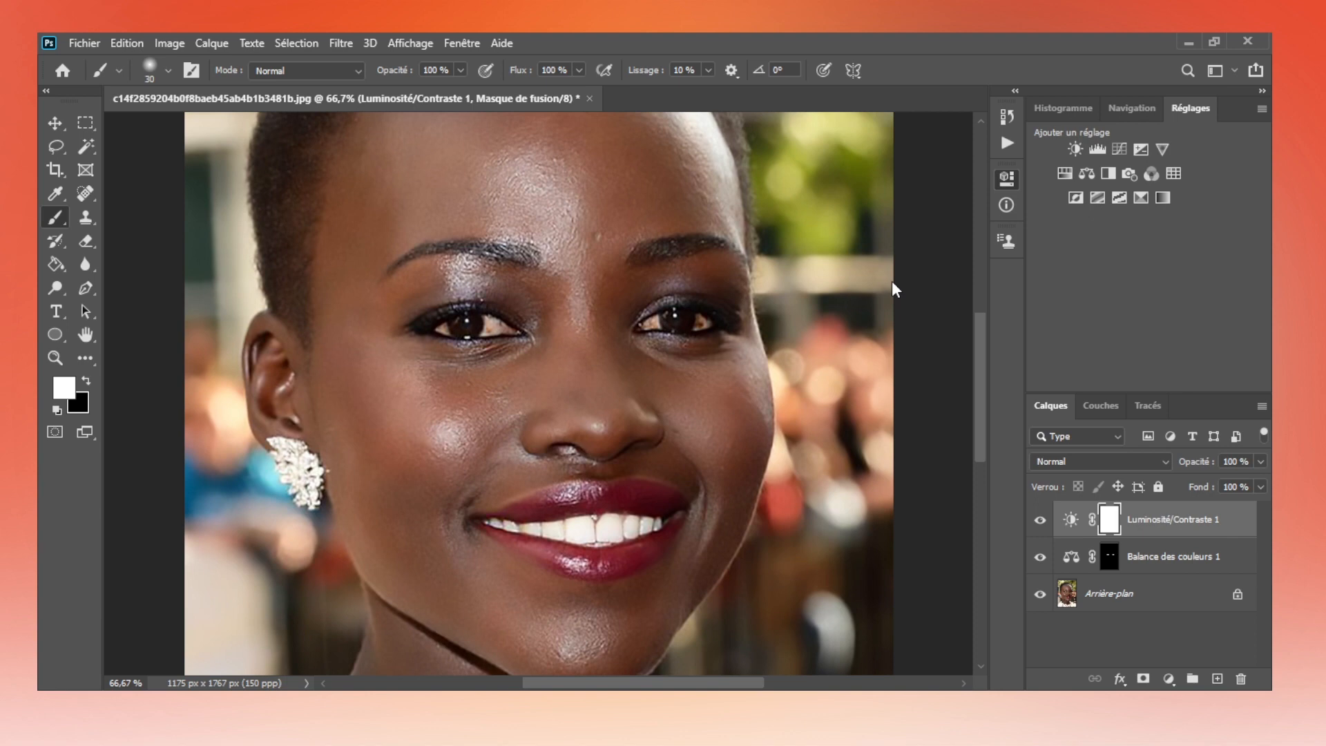
key(ctrl+minus)
key(ctrl+minus)
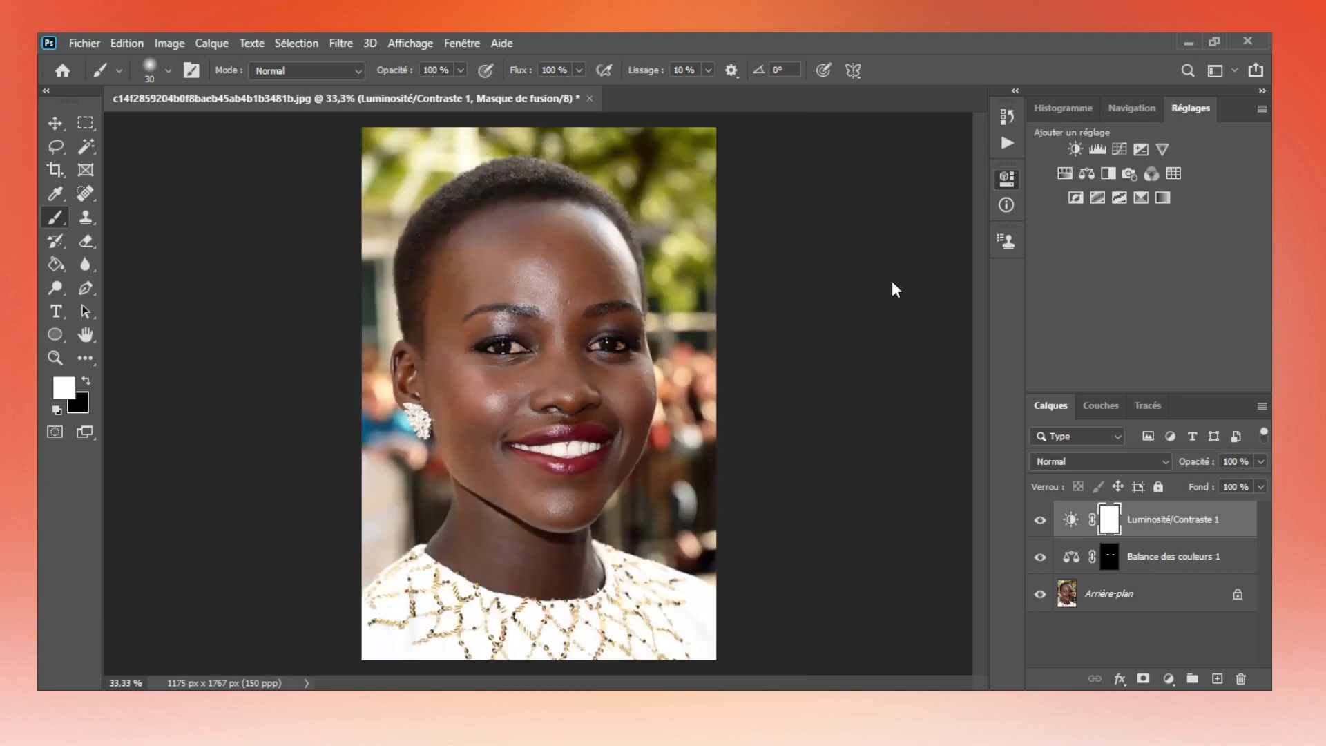
key(ctrl+minus)
key(ctrl+plus)
key(ctrl+plus)
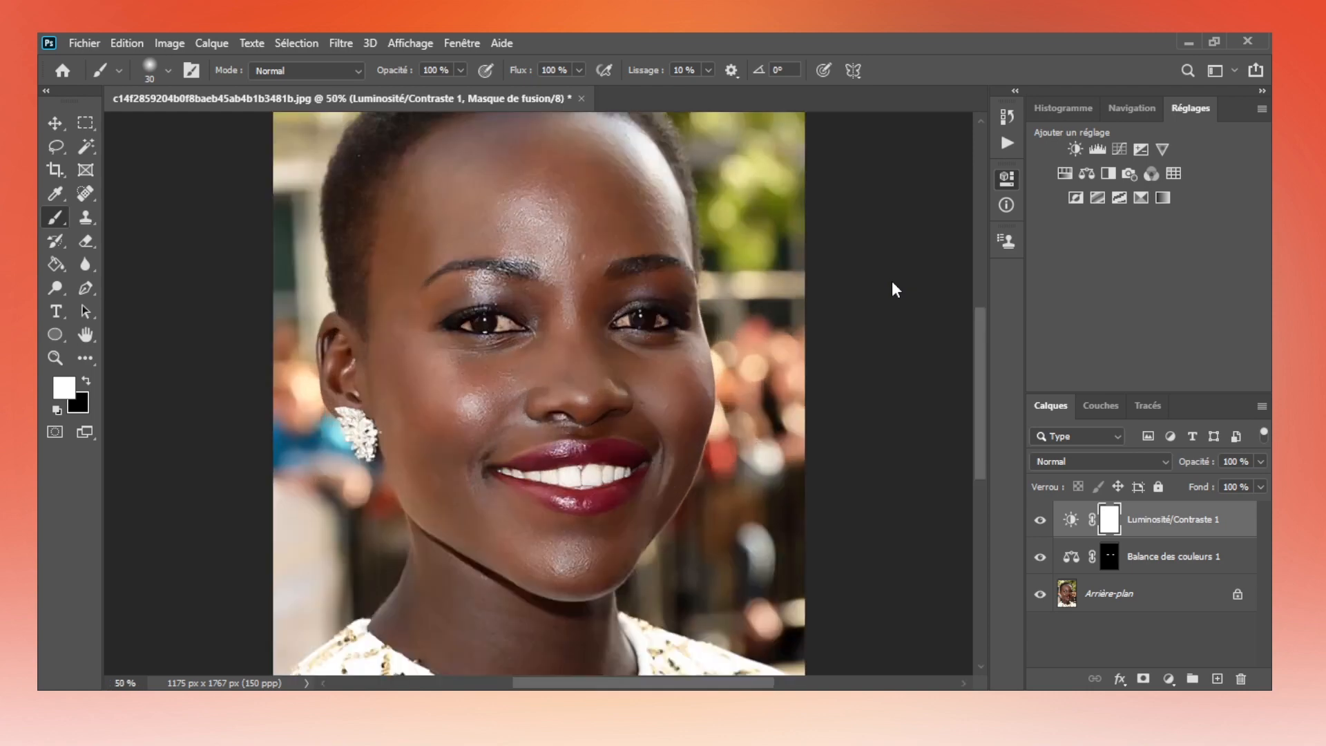
key(ctrl+plus)
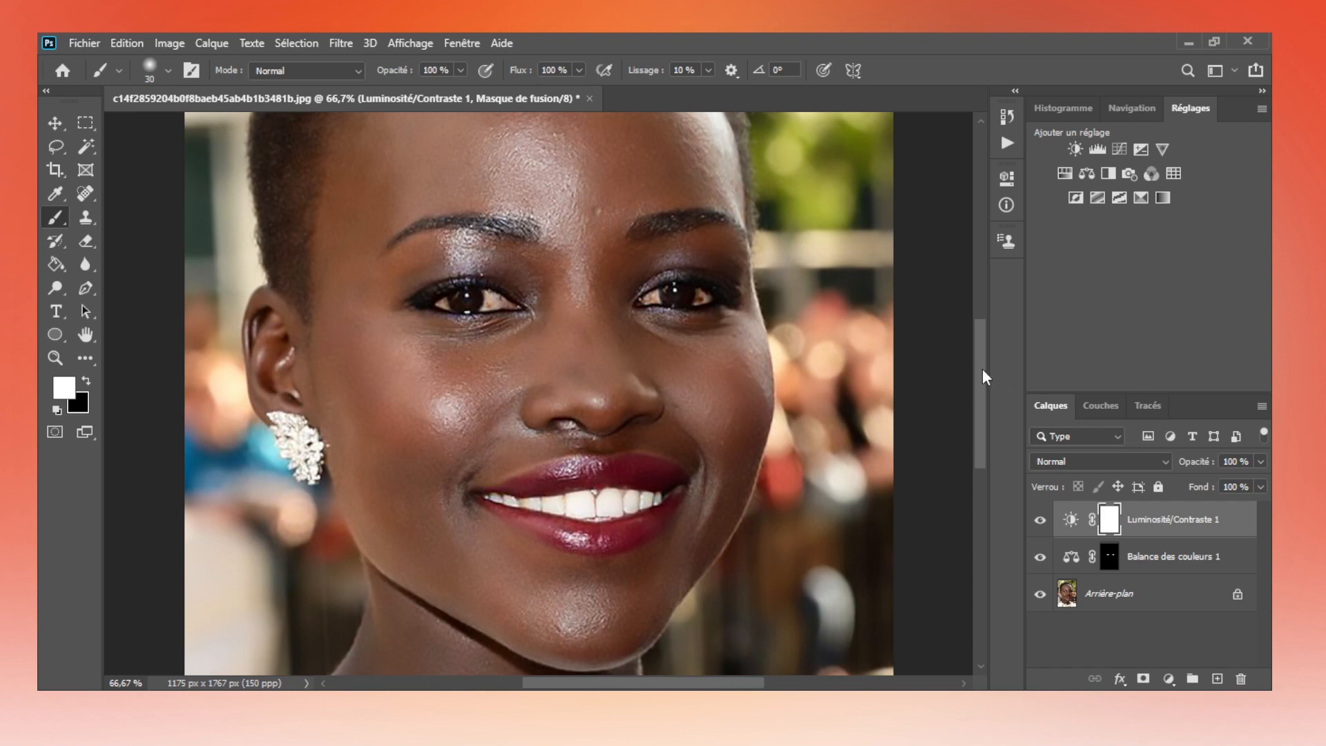
mouse_move(983, 370)
mouse_down()
mouse_move(980, 432)
mouse_move(977, 342)
mouse_move(979, 387)
mouse_up()
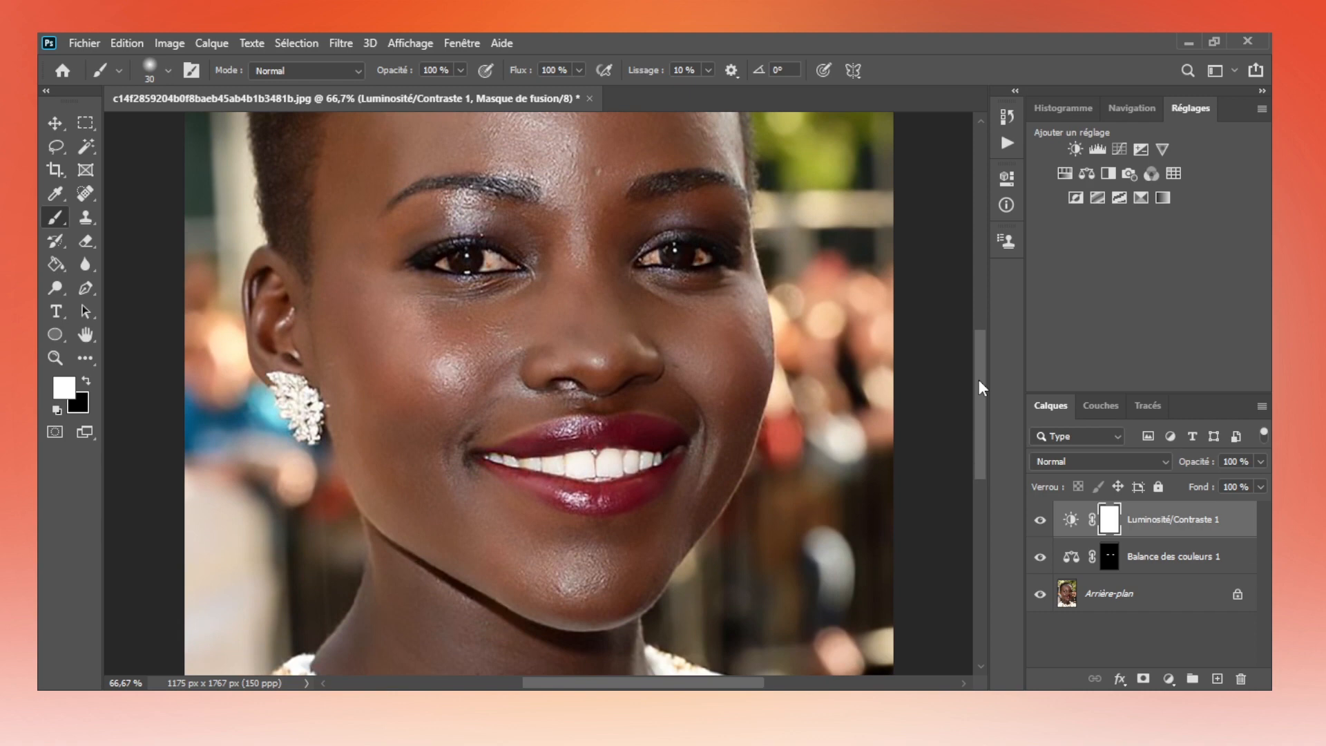
Merge both adjustment layers into the background and duplicate the result as a smart object layer.
shift+click(1148, 595)
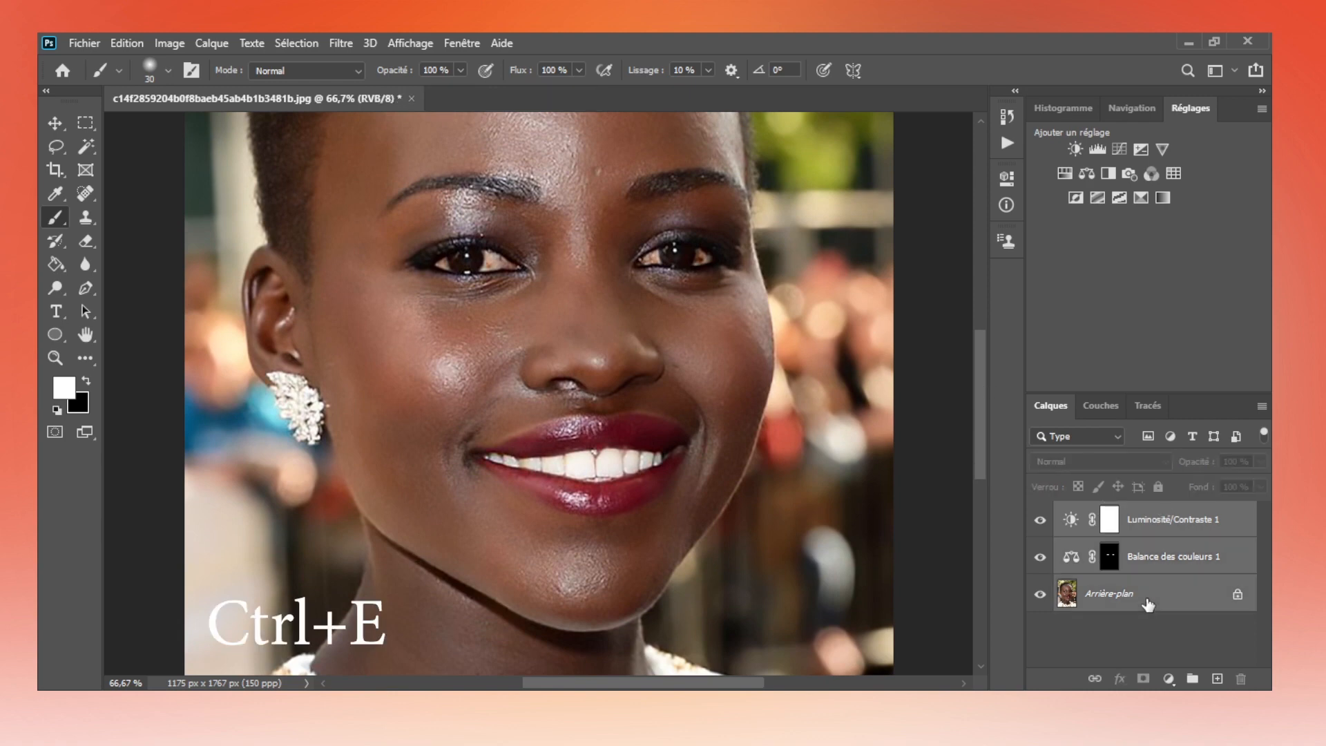
key(ctrl+e)
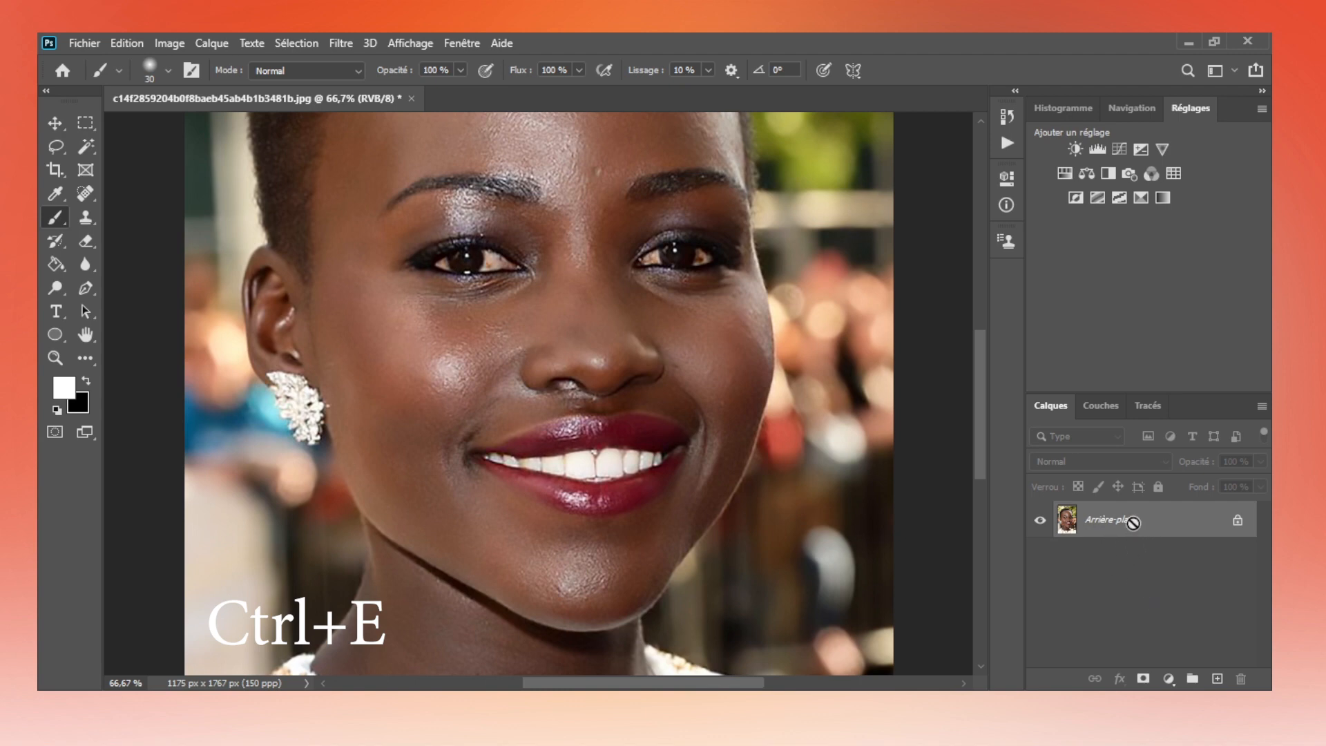
key(ctrl+j)
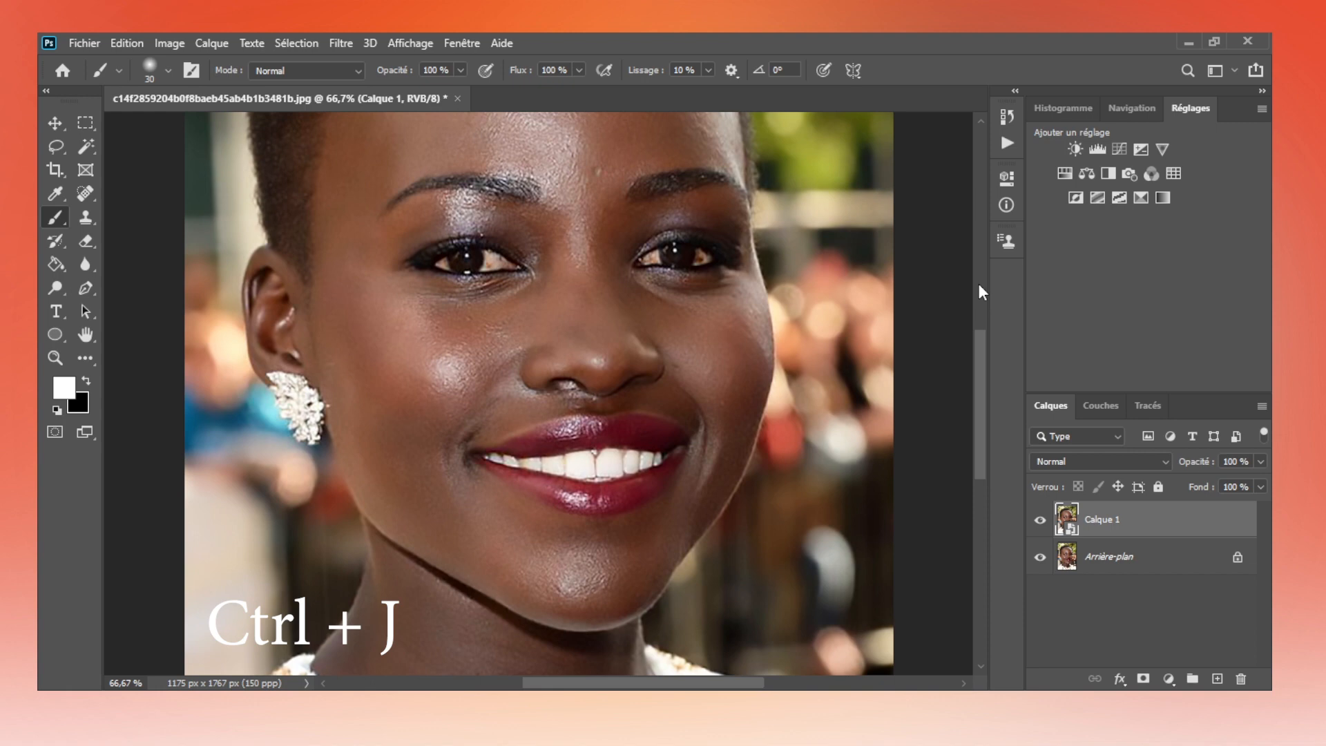
Rename the duplicated layer as "peau".
double_click(1108, 527)
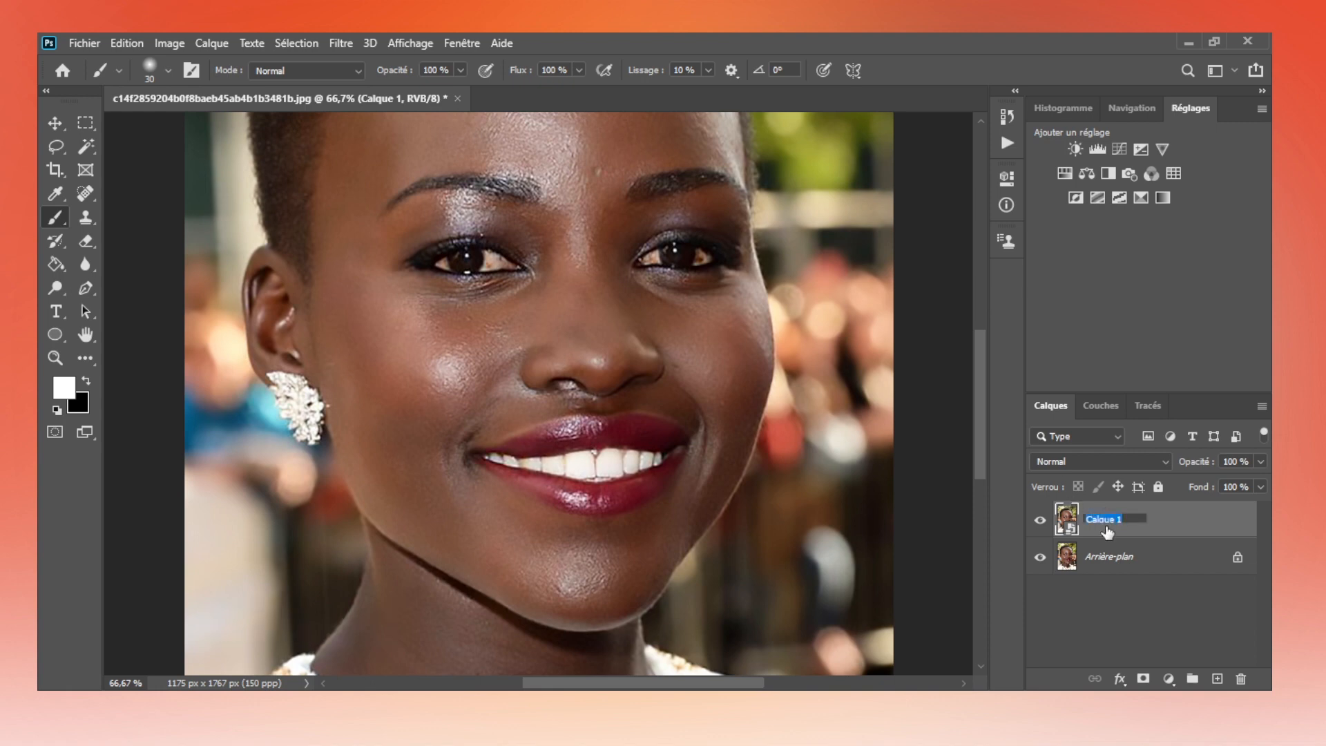
text(peau)
key(Return)
Duplicate the peau layer and name the copy "texture".
key(ctrl+j)
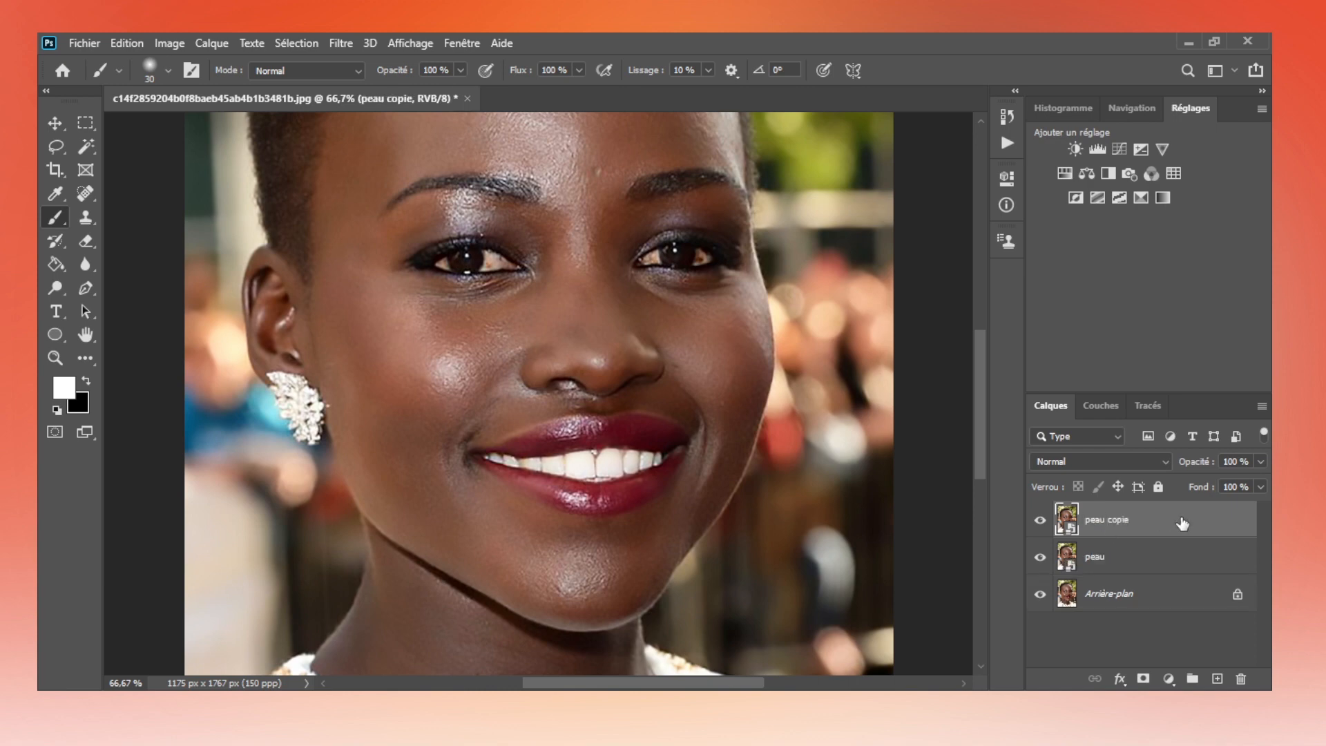
double_click(1109, 520)
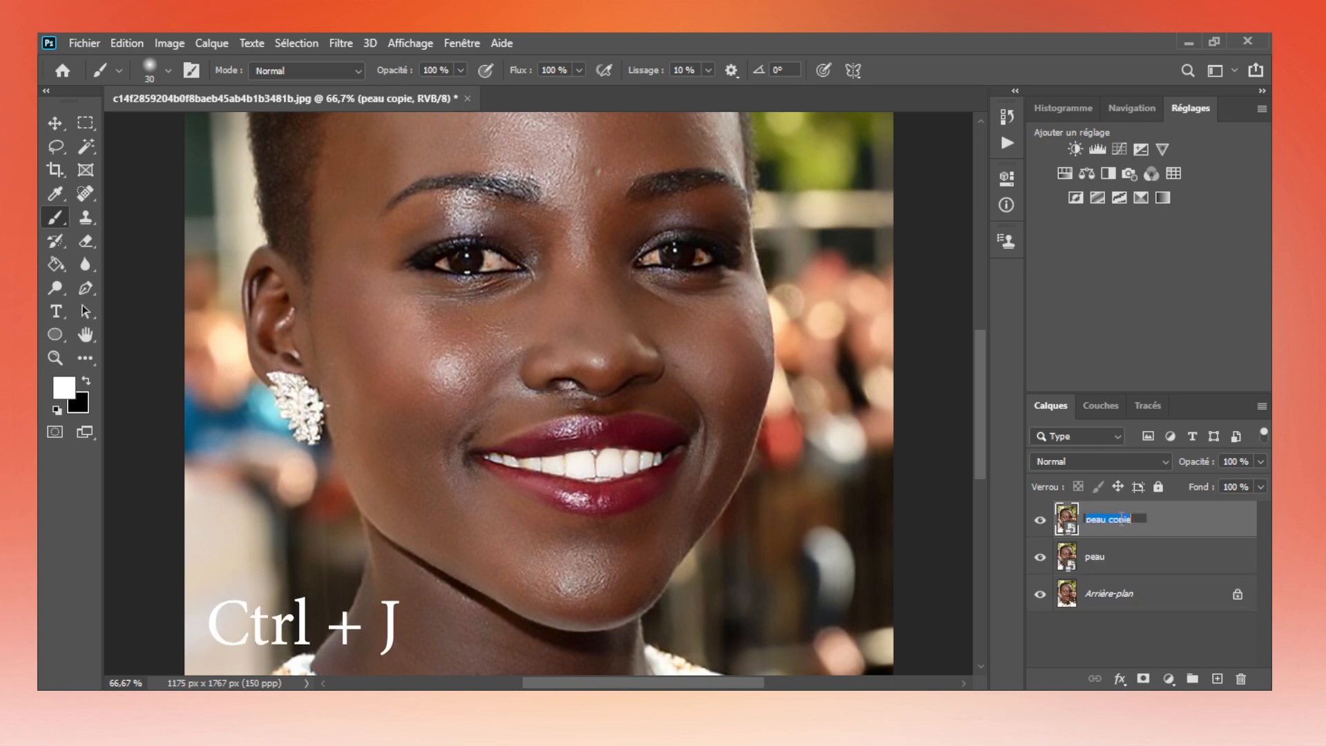
text(texture)
key(Return)
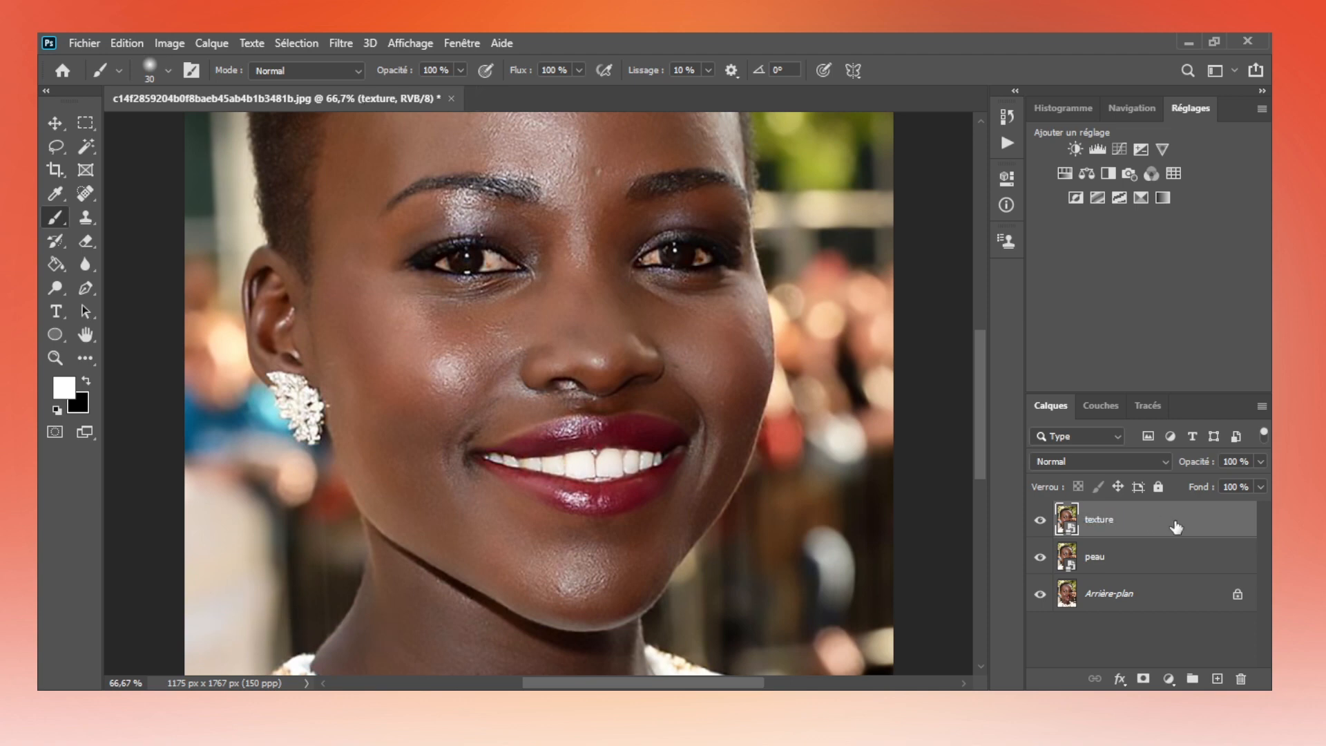
Hide the texture layer and apply a Gaussian Blur (Flou gaussien) smart filter to the peau layer.
click(1040, 523)
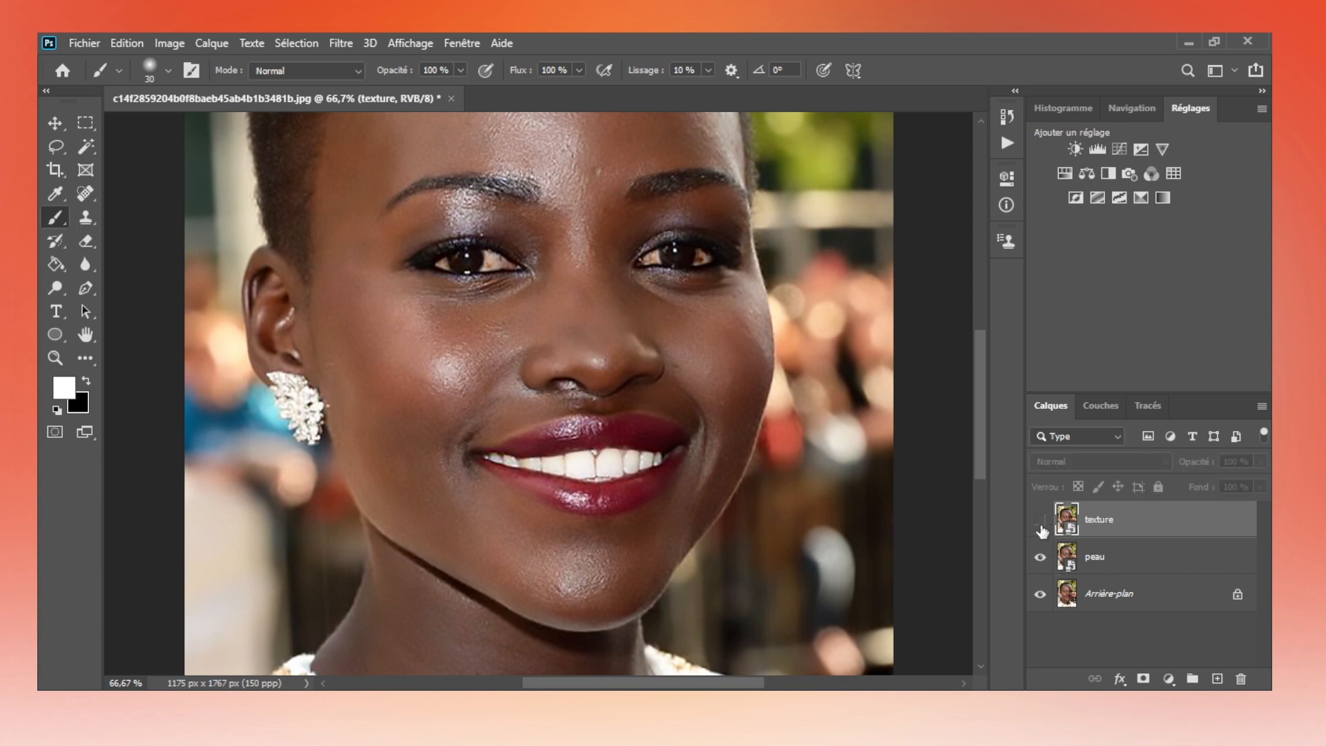
click(1100, 572)
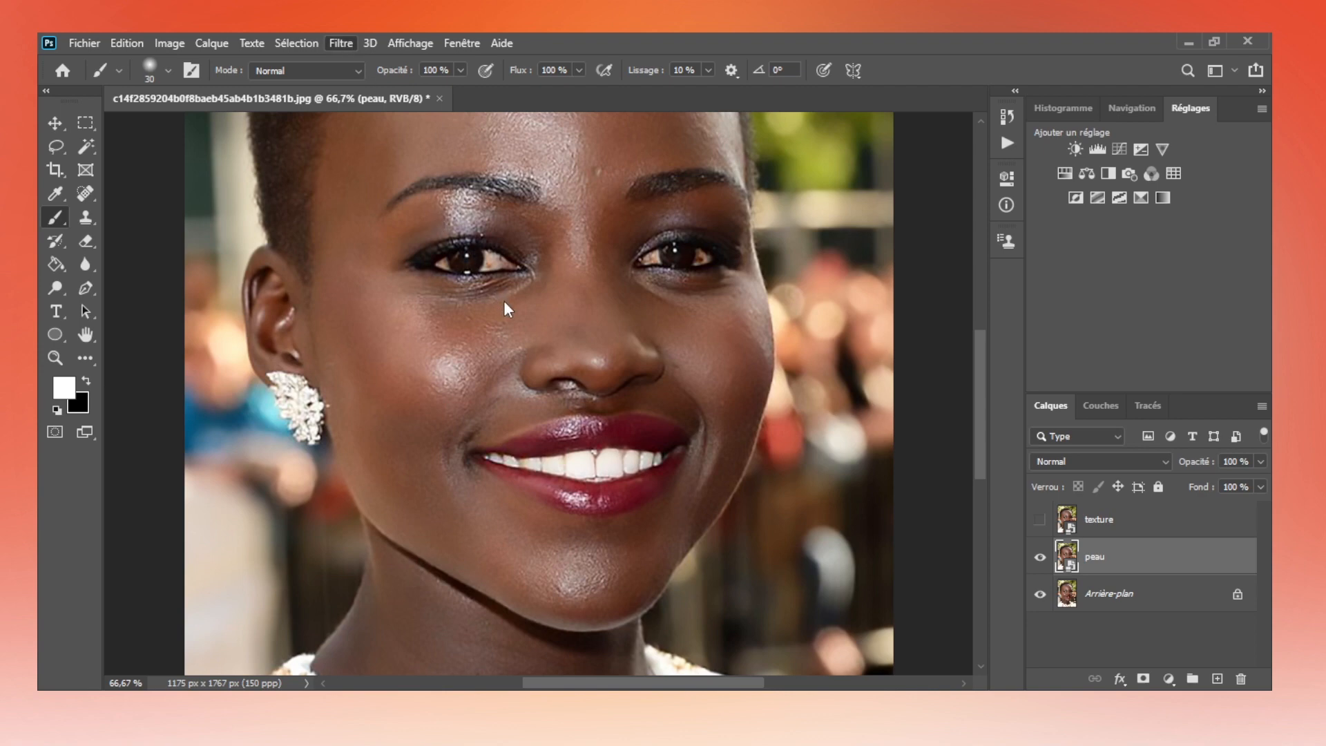
key(ctrl+alt+f)
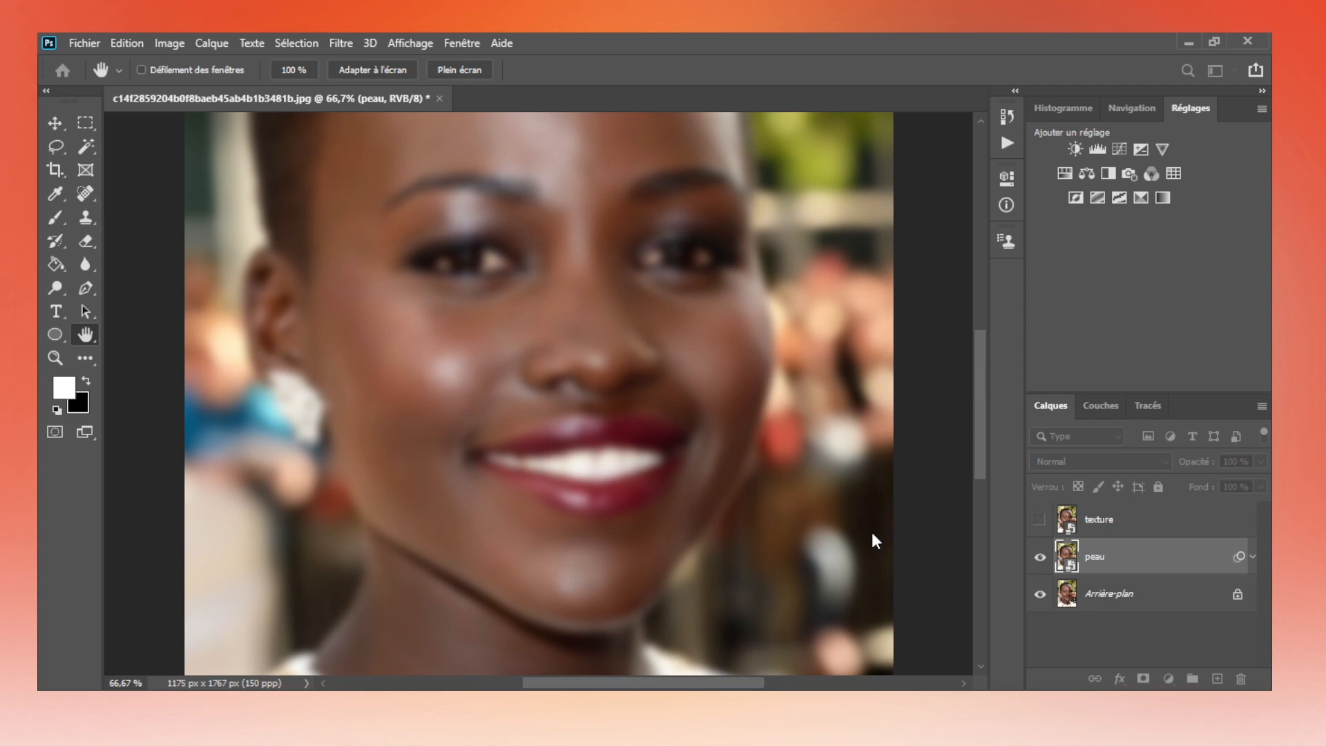
key(i)
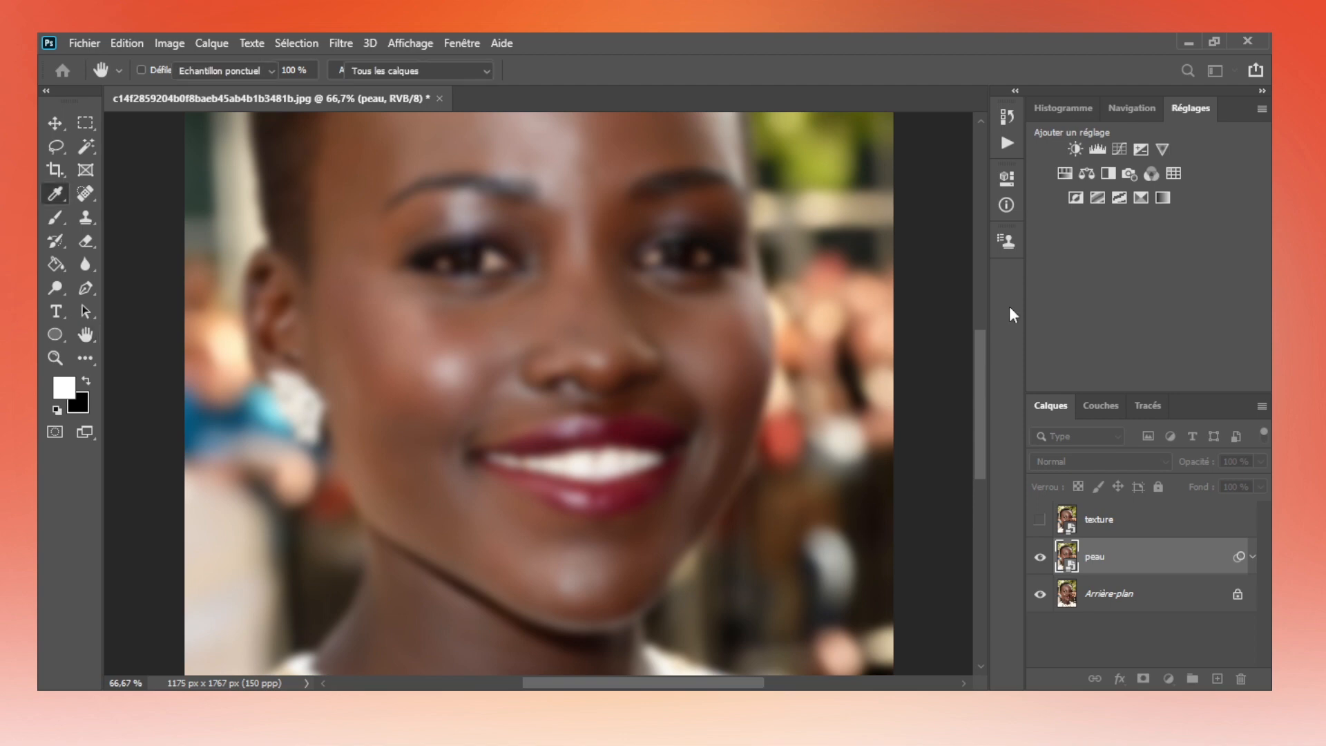
key(b)
Show the texture layer again and apply a High Pass (Passe-haut) smart filter to it.
click(1040, 520)
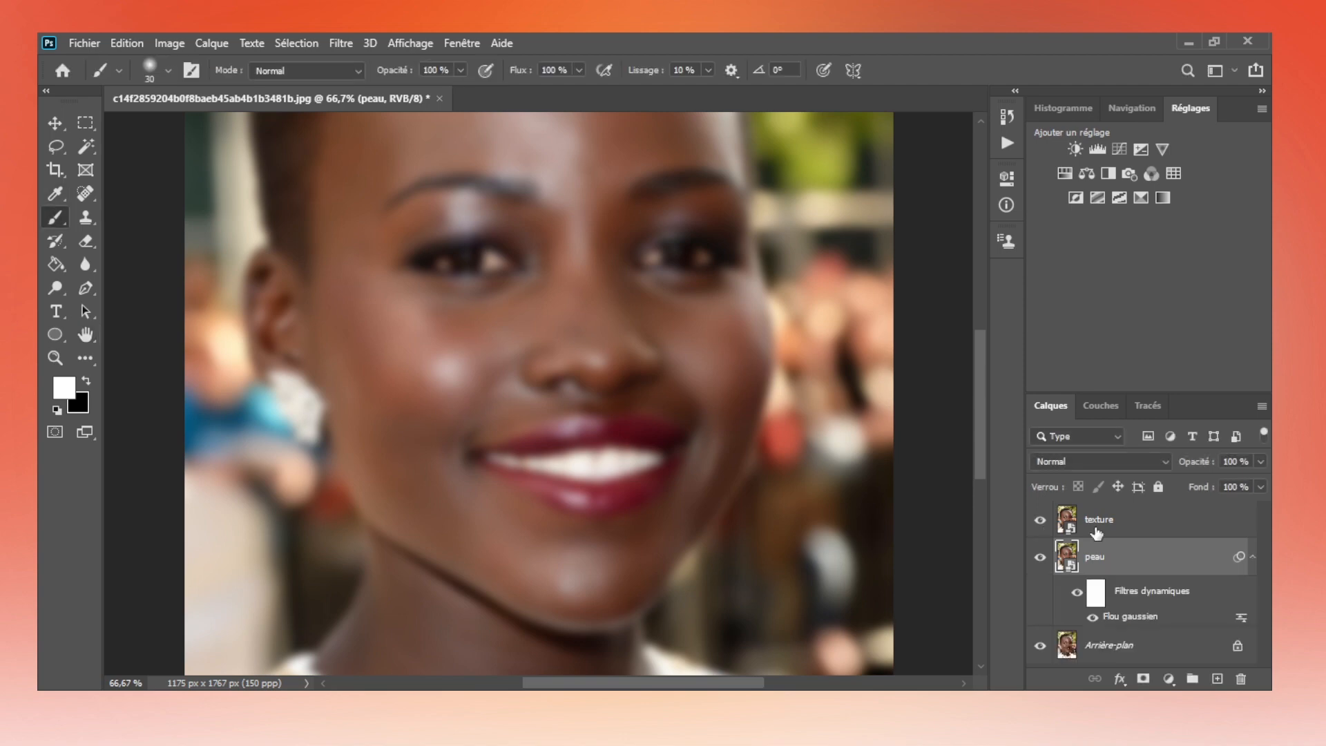
click(1096, 526)
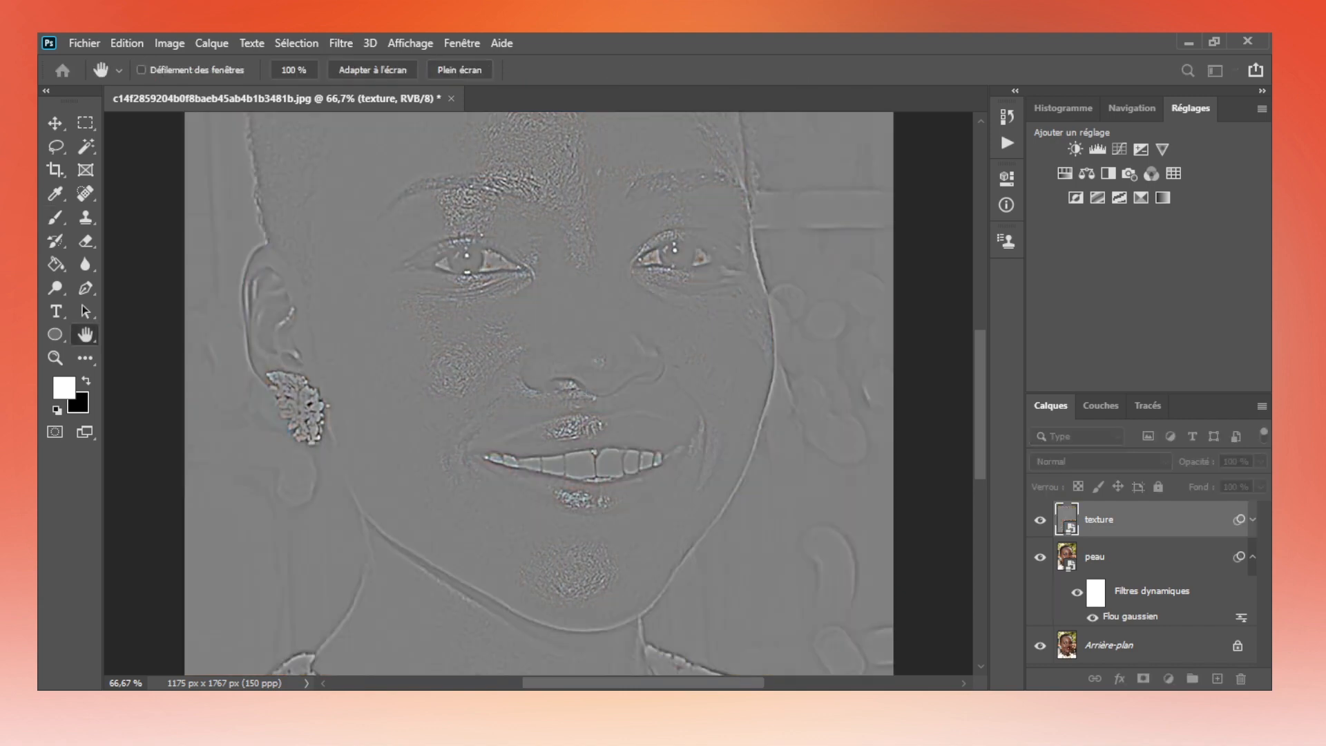
key(b)
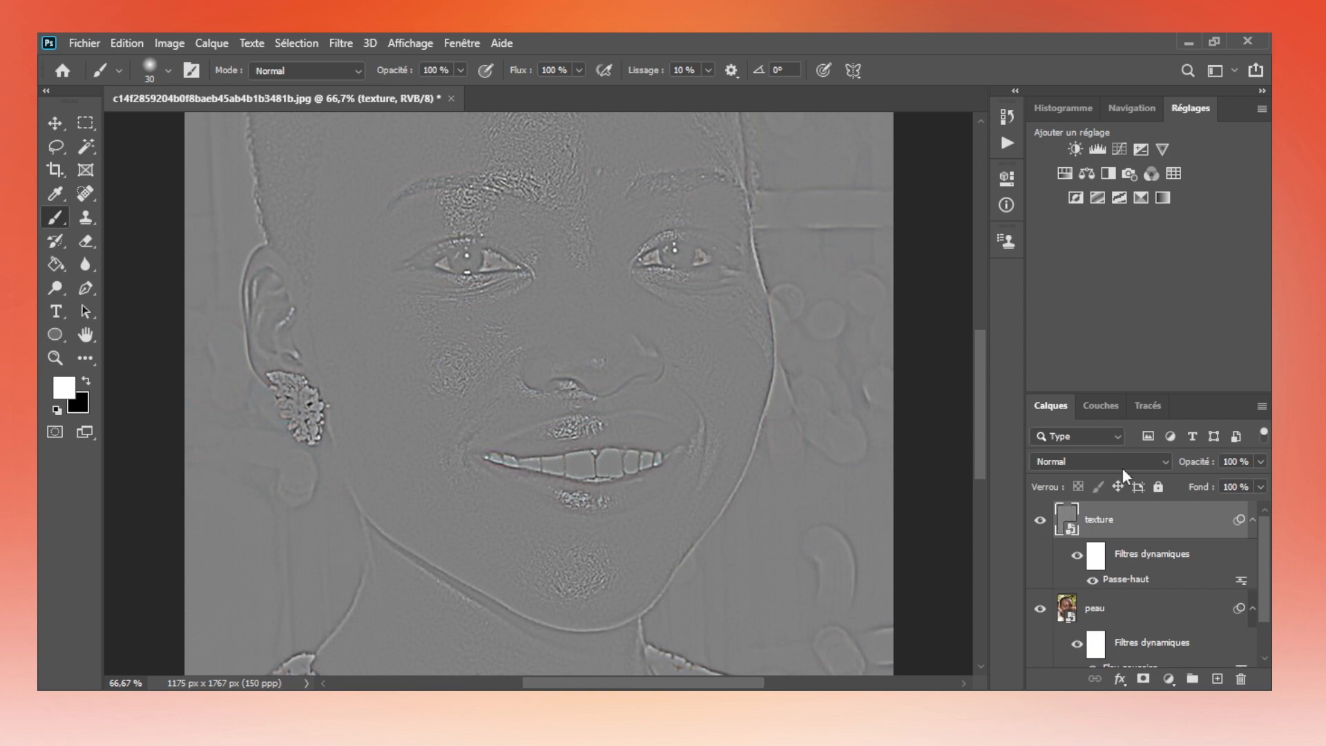
Compare blend modes such as Lumière vive on the texture layer and set it to Incrustation.
click(1080, 459)
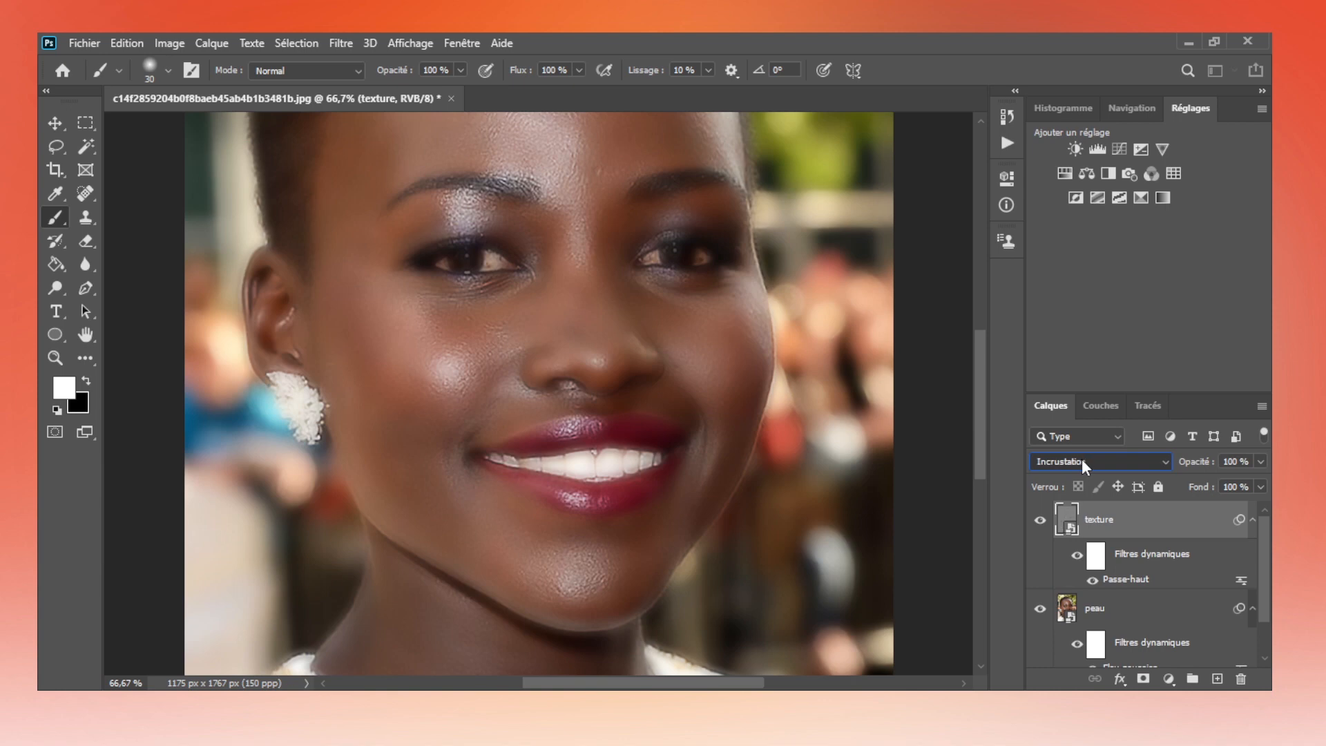
key(Down)
key(Down)
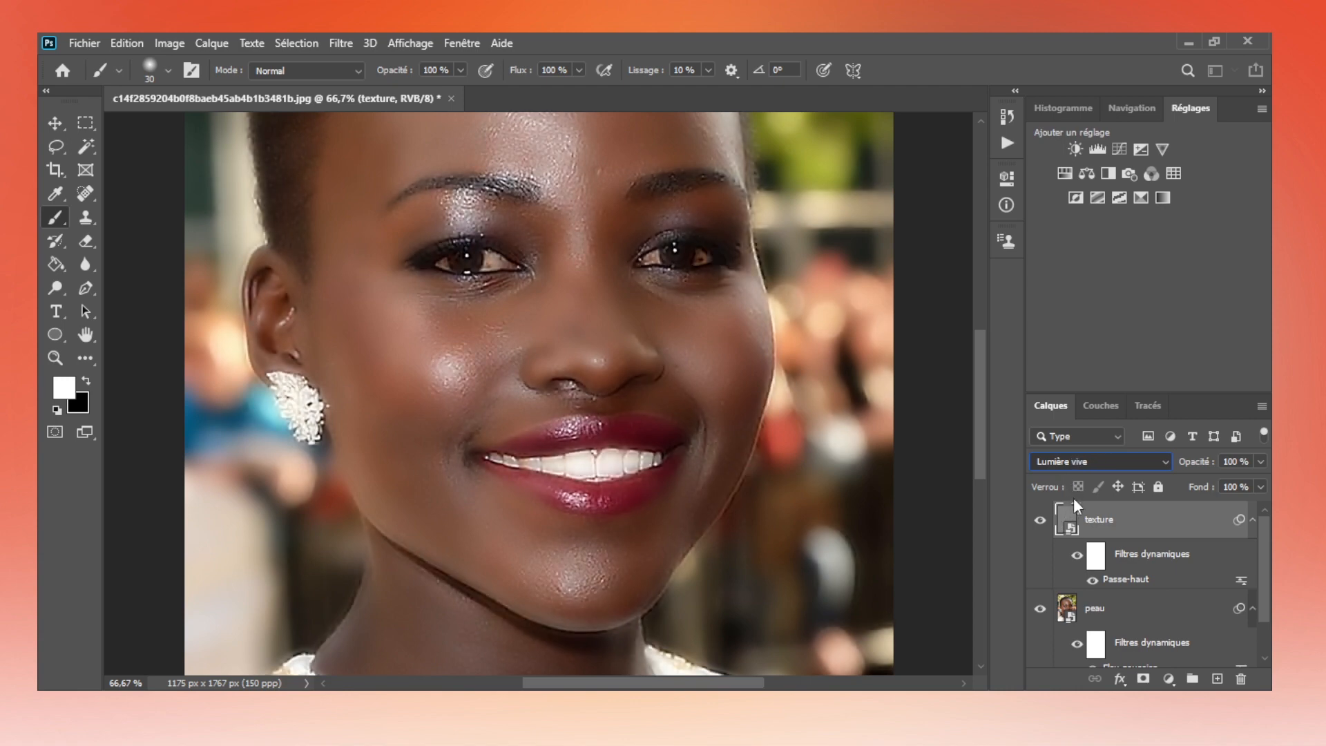
key(Up)
key(Up)
key(Up)
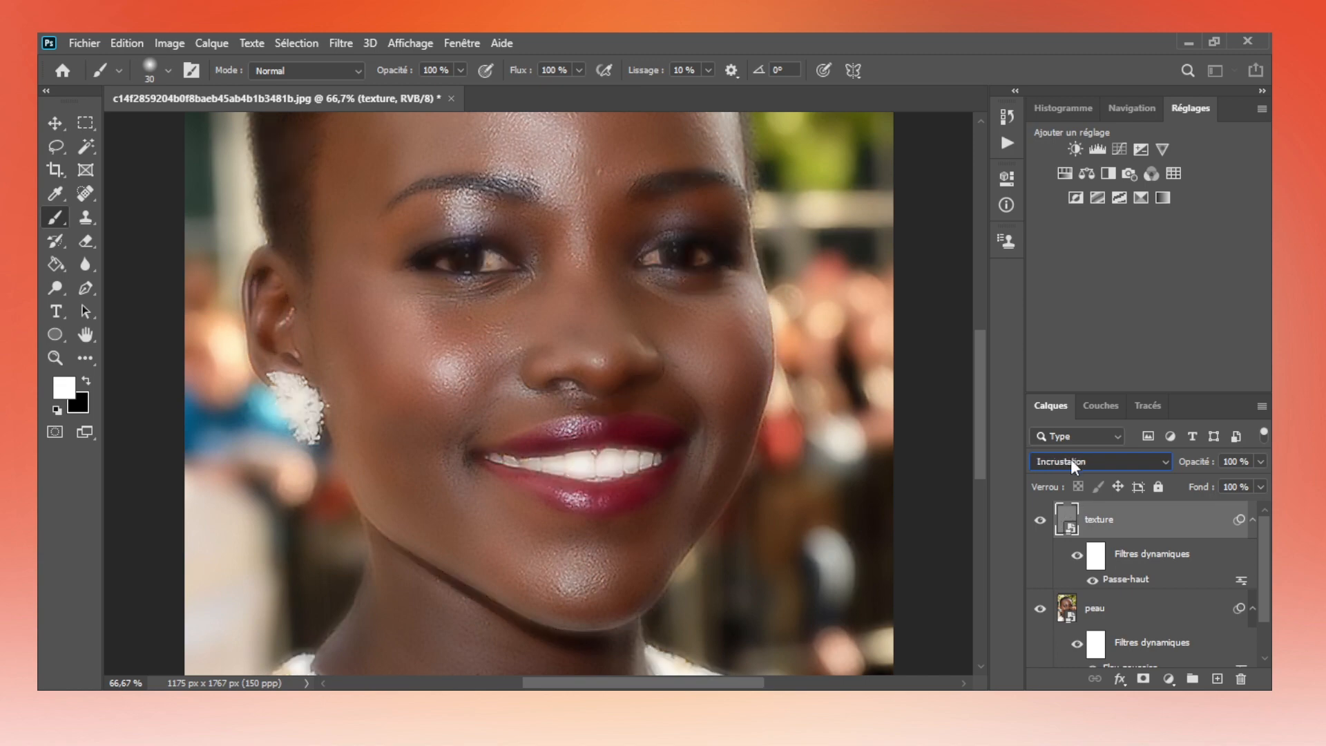
Group the texture and peau layers and give the group a layer mask inverted to black.
shift+click(1112, 615)
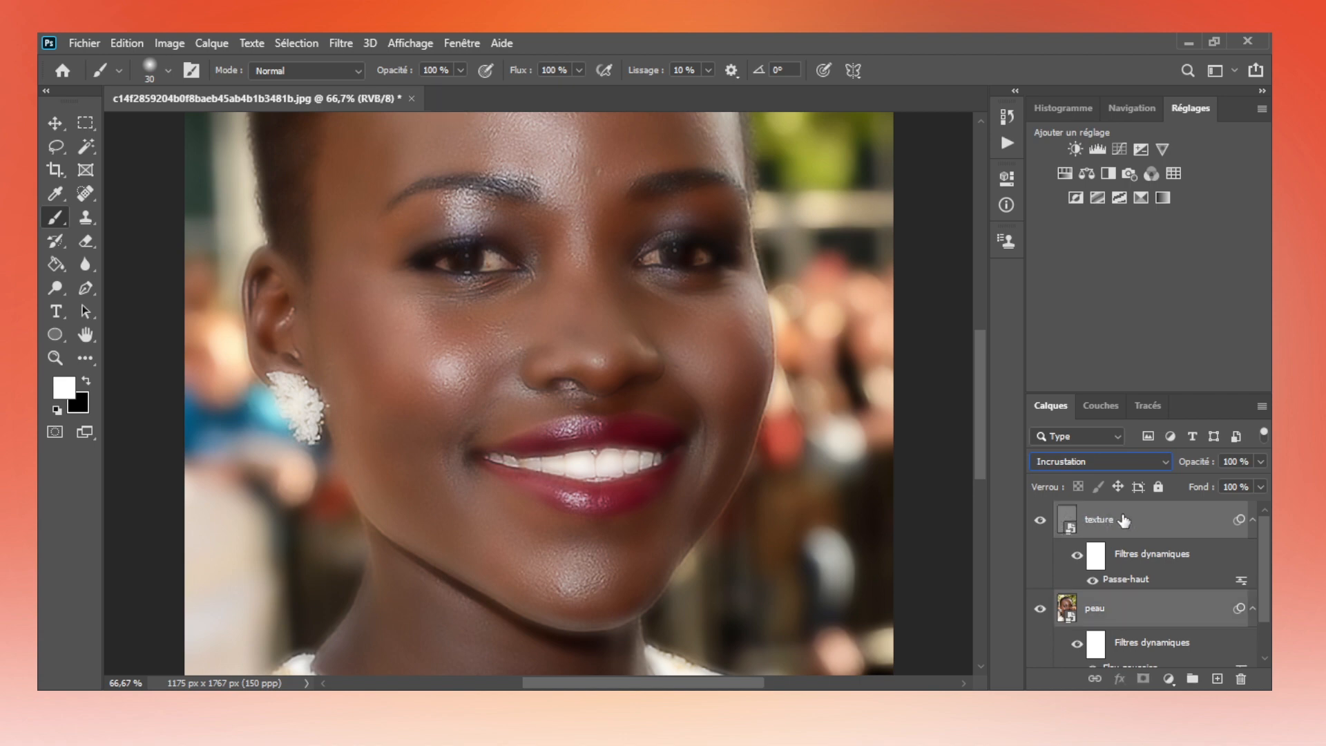
drag(1158, 532, 1193, 680)
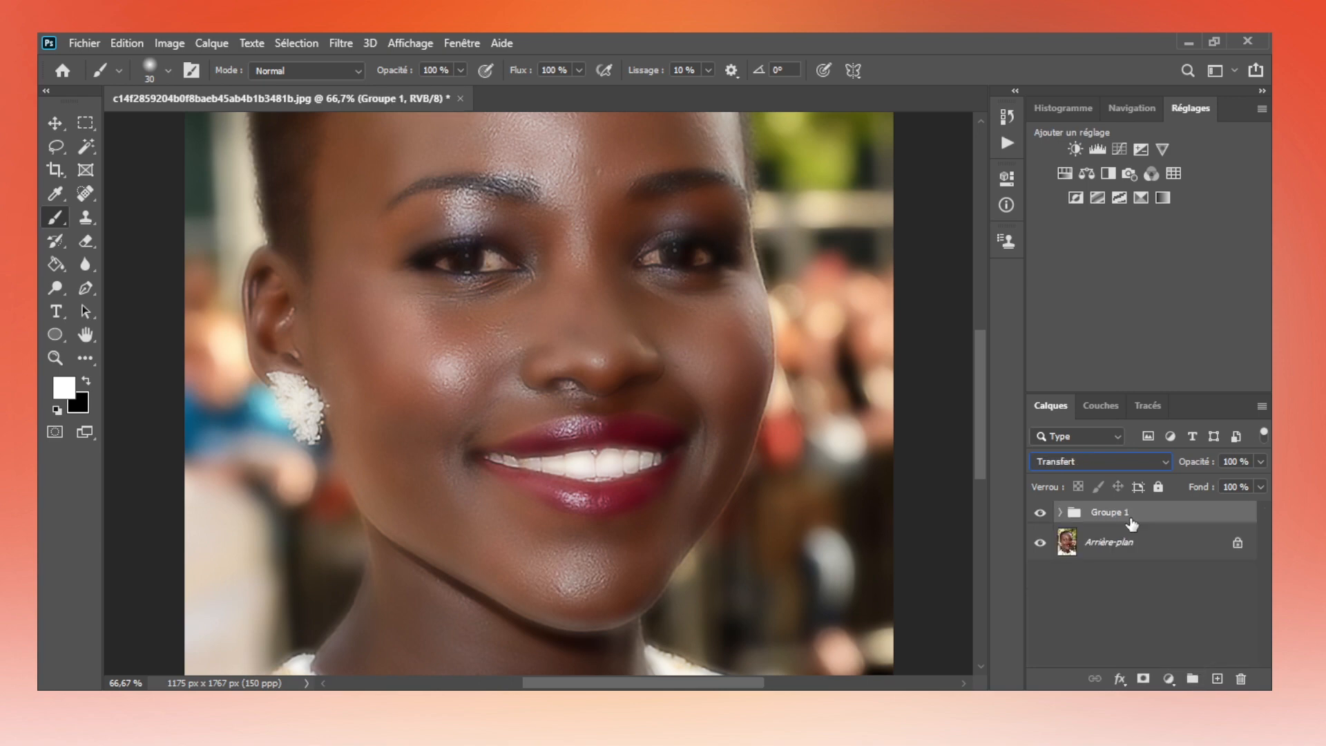
click(1141, 677)
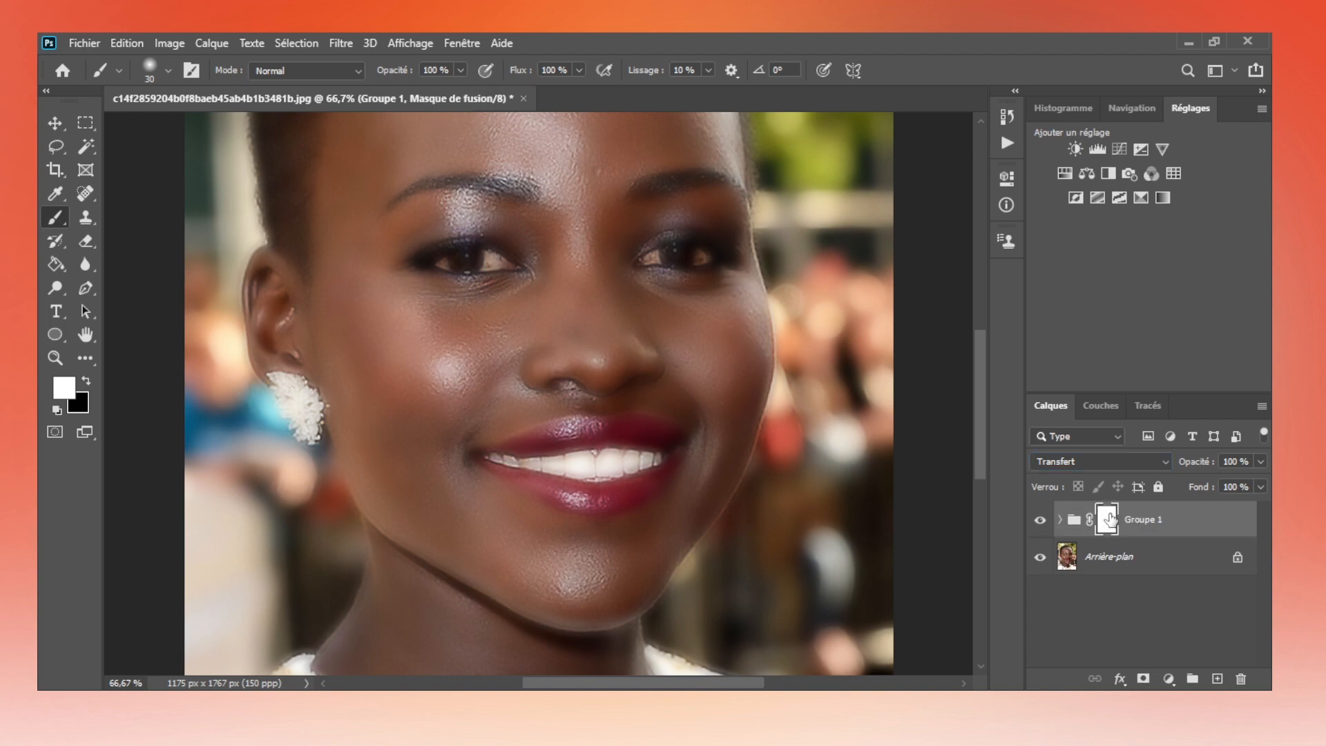
drag(1110, 518, 1111, 520)
key(ctrl+i)
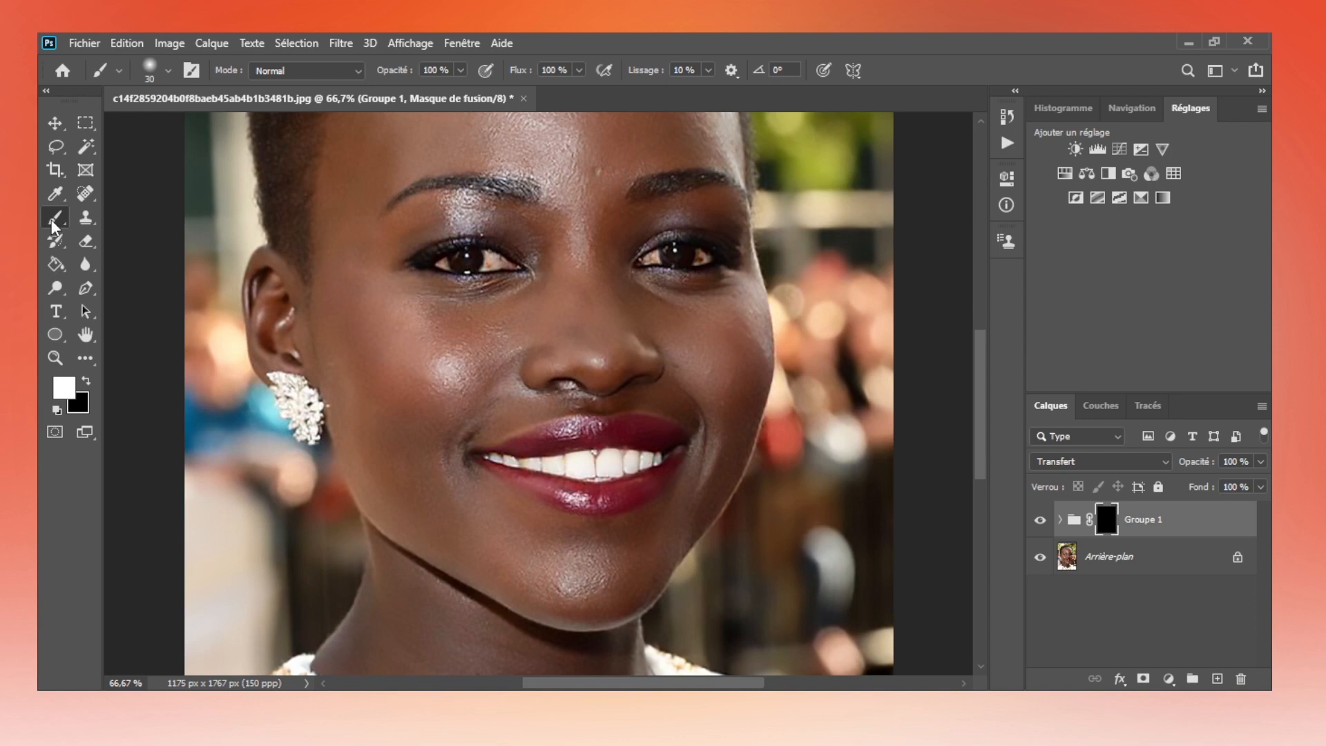
Paint white on the group's mask over the facial skin with an enlarged soft brush to reveal the smoothing.
click(373, 305)
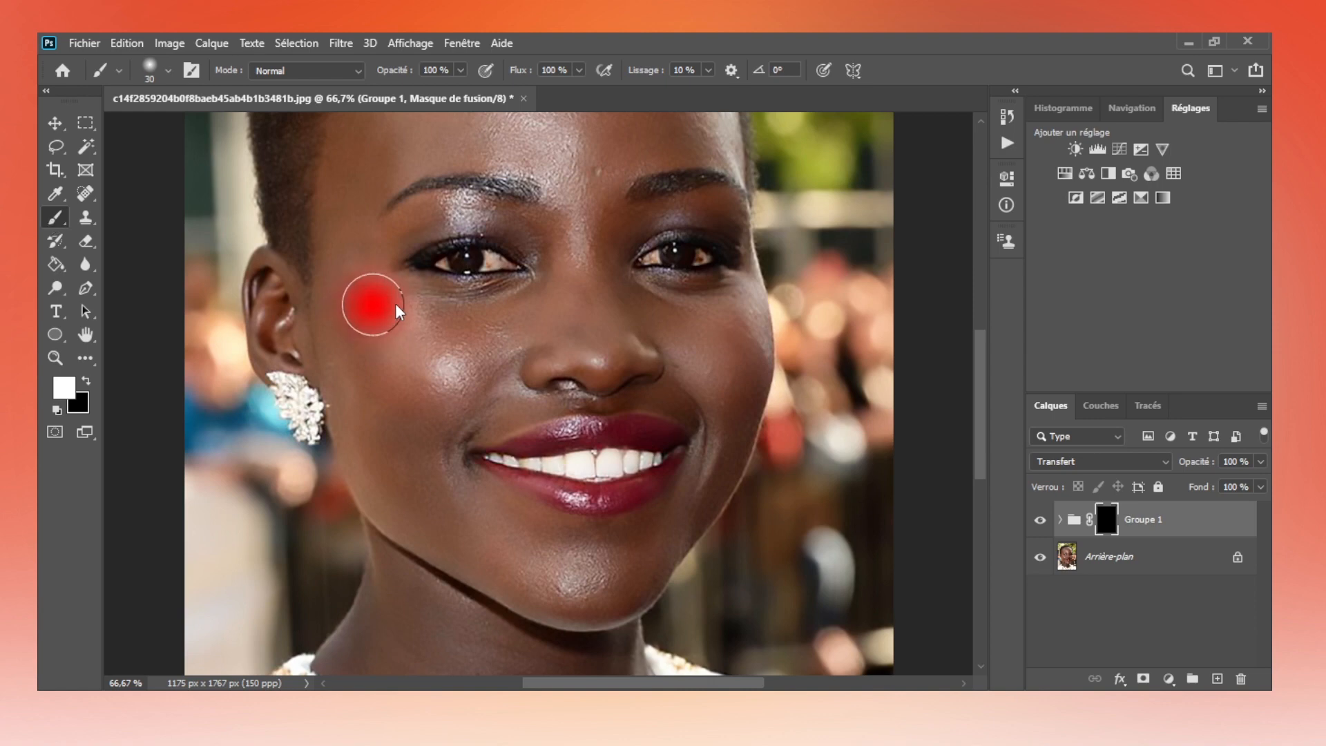
key(bracketright)
key(bracketright)
key(bracketright)
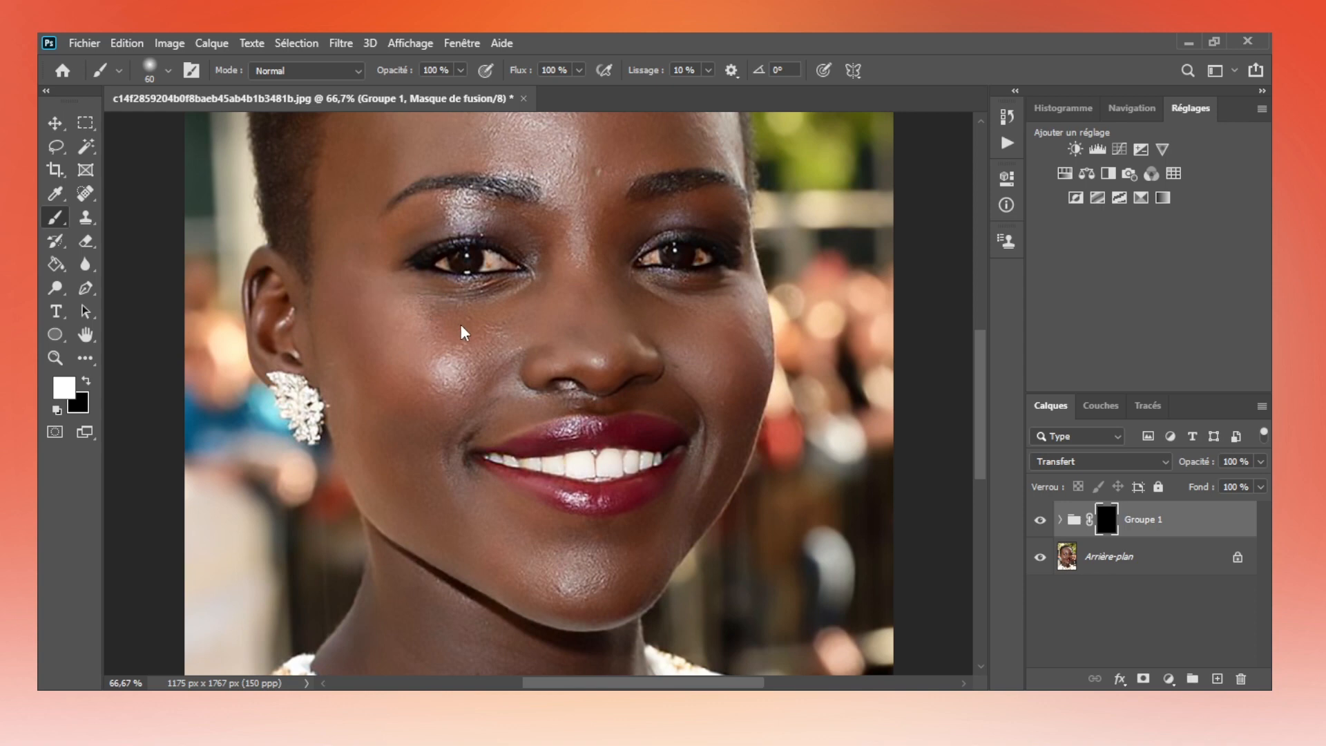
key(bracketright)
key(bracketright)
key(bracketright)
key(bracketright)
key(bracketright)
drag(343, 279, 373, 297)
scroll(968, 339, up, 3)
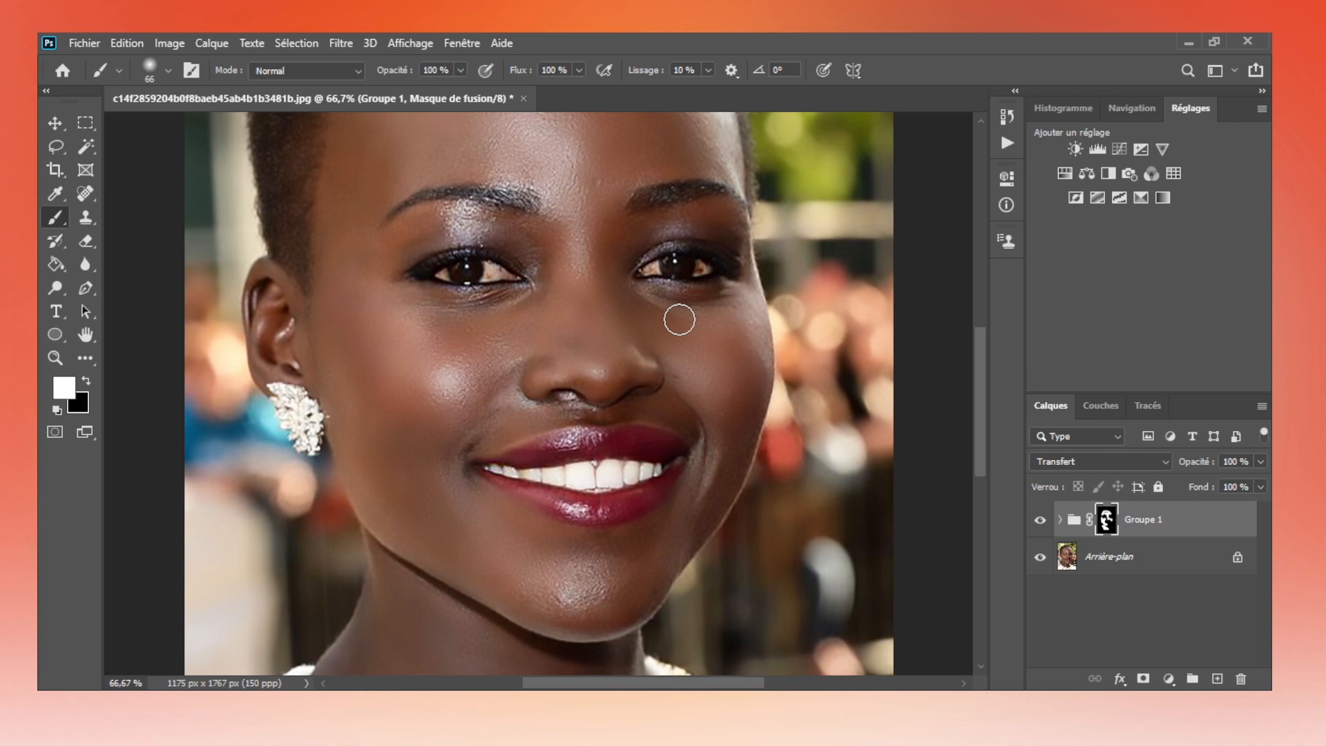
Add the Magic Eyes | Enlighten layer group and prepare a smaller brush at 25% opacity for retouching the eyes.
key(ctrl+minus)
key(ctrl+minus)
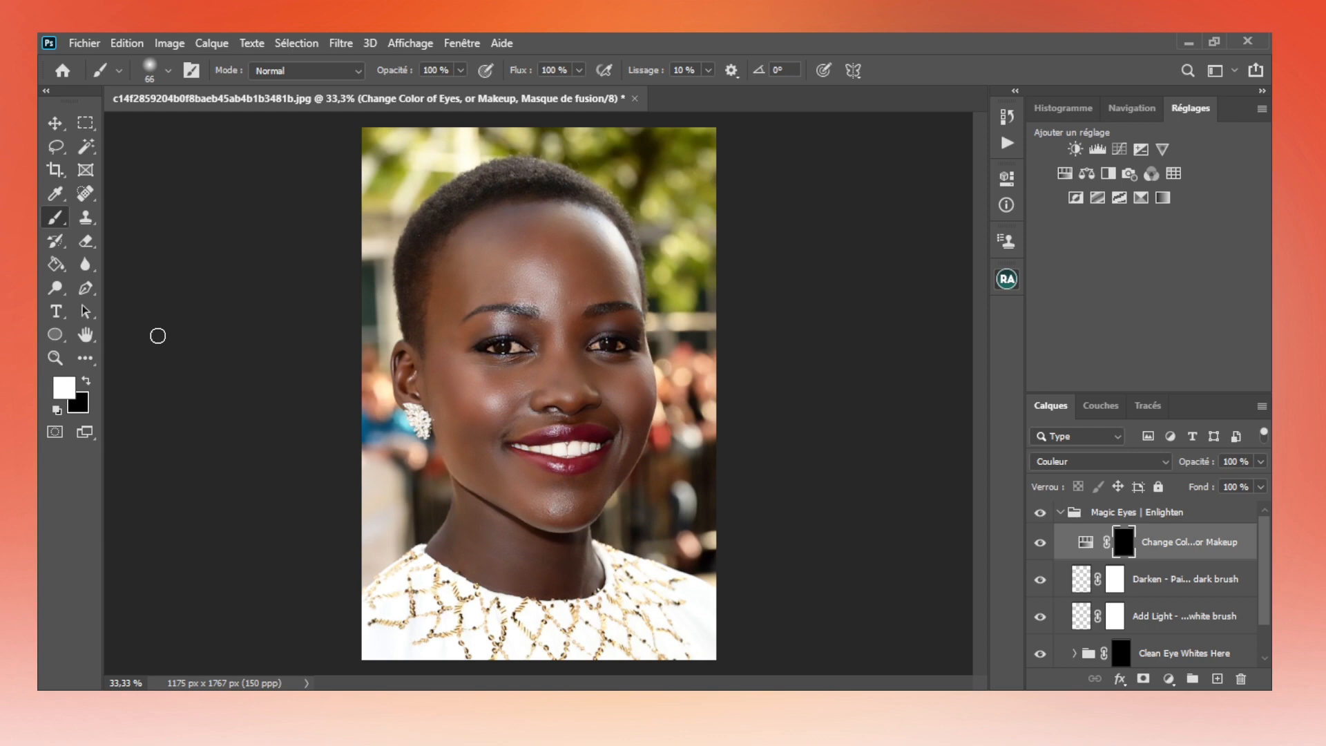
key(ctrl+plus)
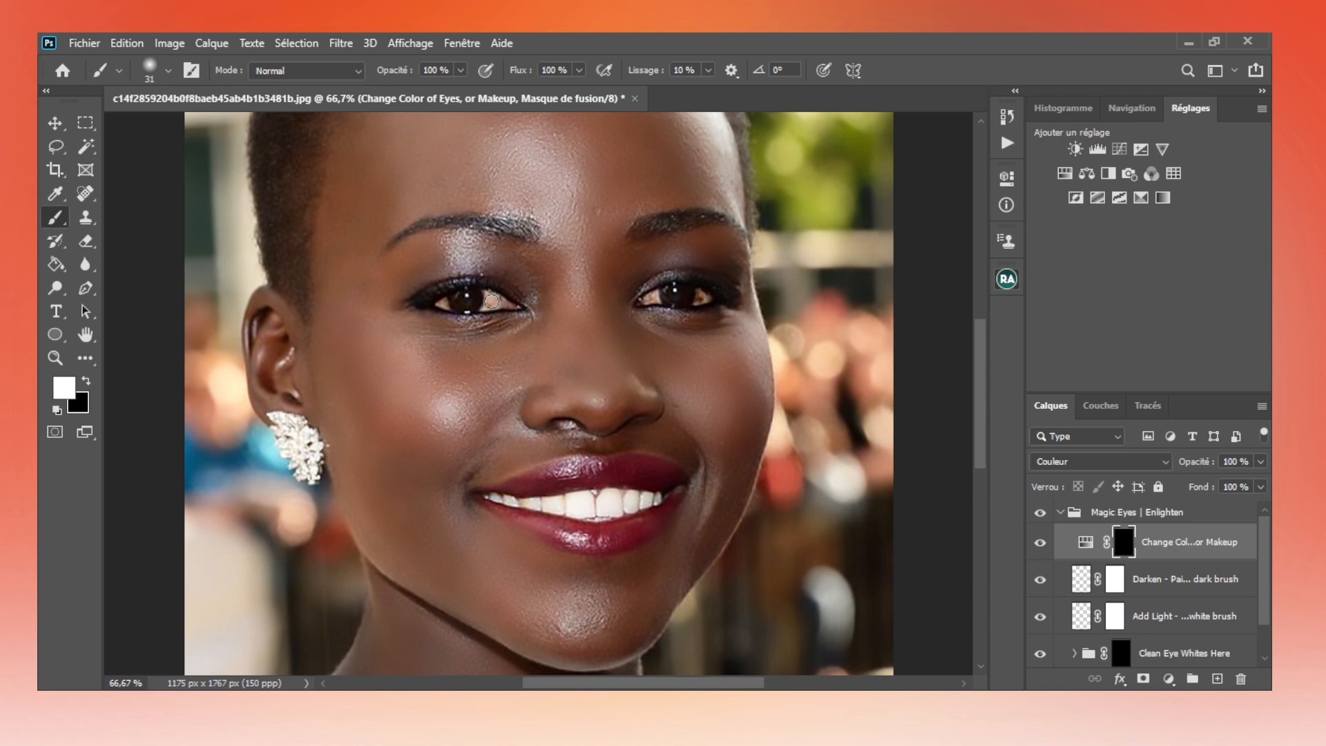
key(bracketleft)
key(bracketleft)
key(bracketleft)
key(bracketleft)
key(bracketleft)
key(2)
key(5)
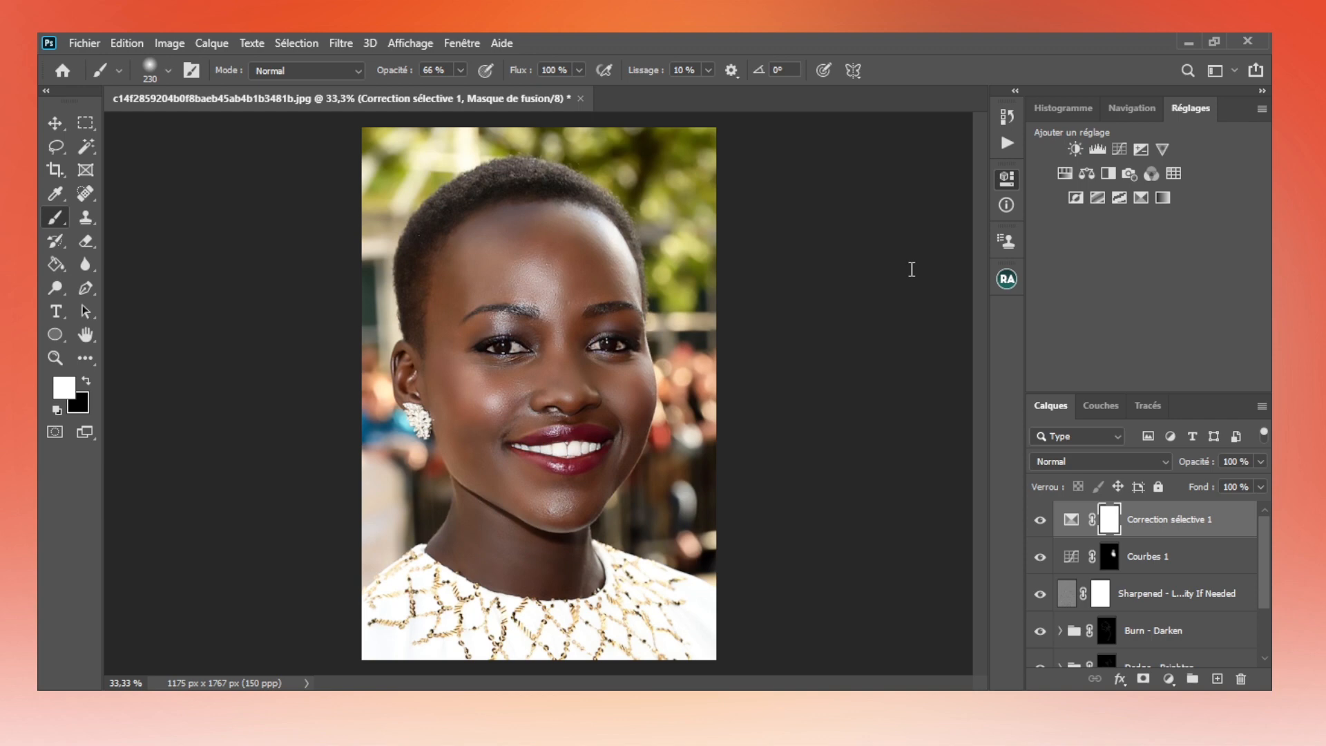
Review the lower part of the layer stack down to the Arrière-plan layer.
scroll(1177, 642, down, 2)
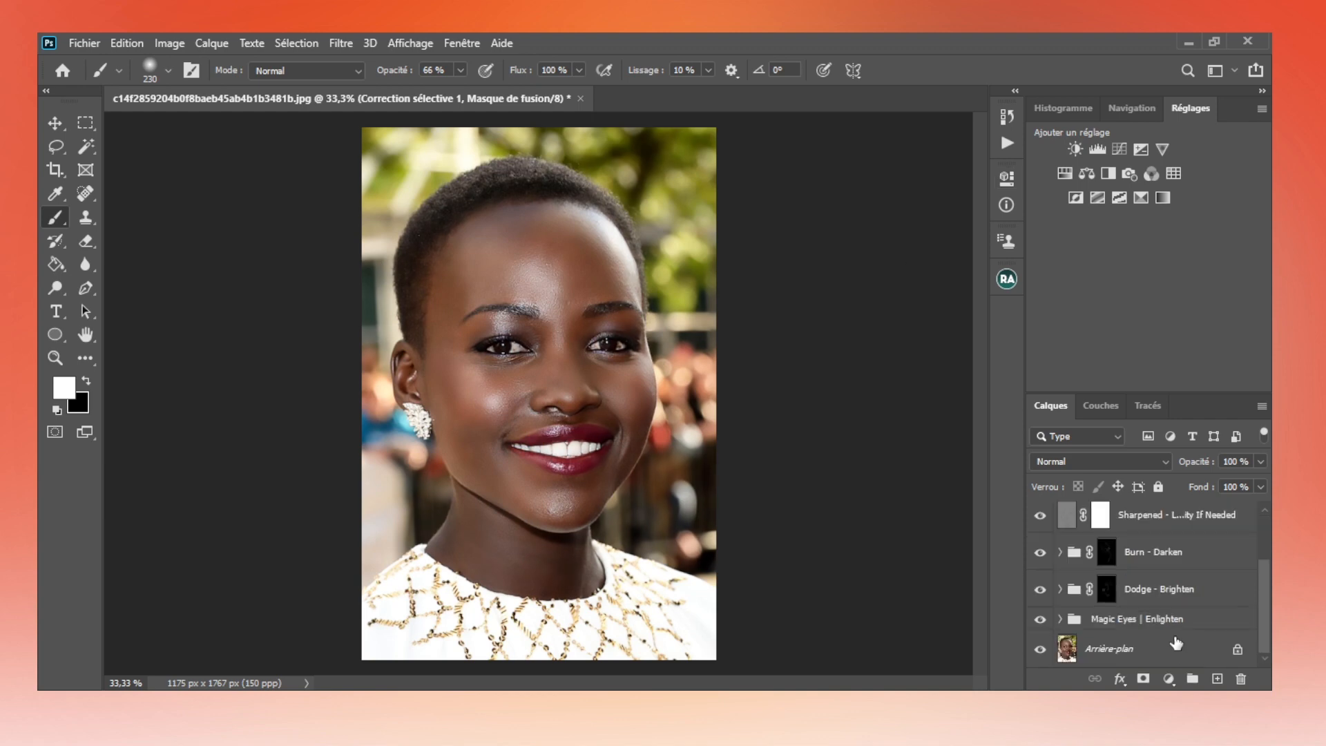